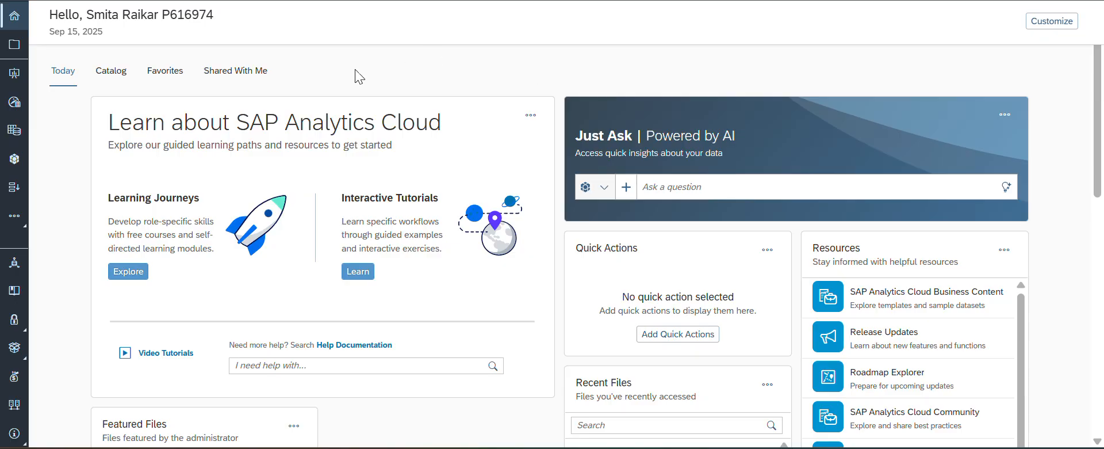
# - Open the PM_Demo planning model from the Models folder in My Files and dismiss both dimension warnings
pyautogui.click(17, 162)
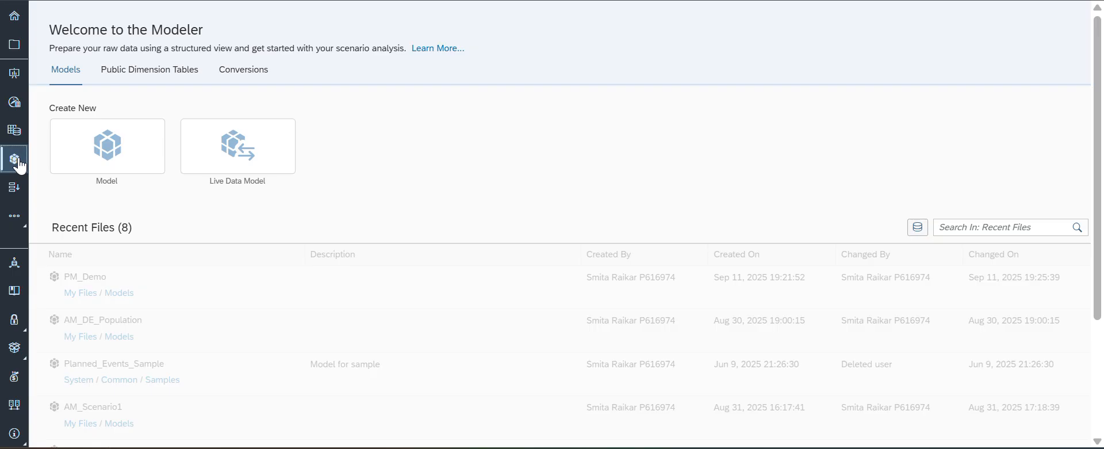
pyautogui.click(119, 292)
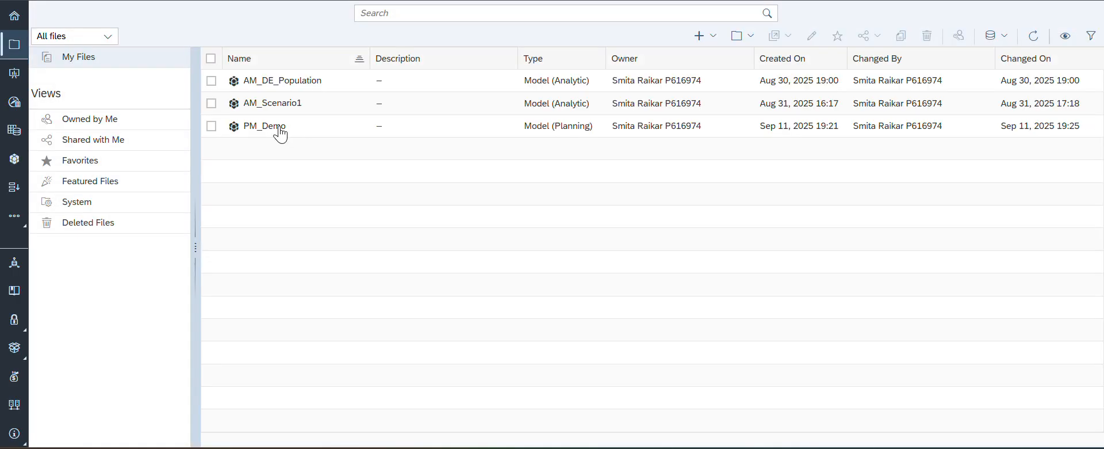
pyautogui.click(250, 132)
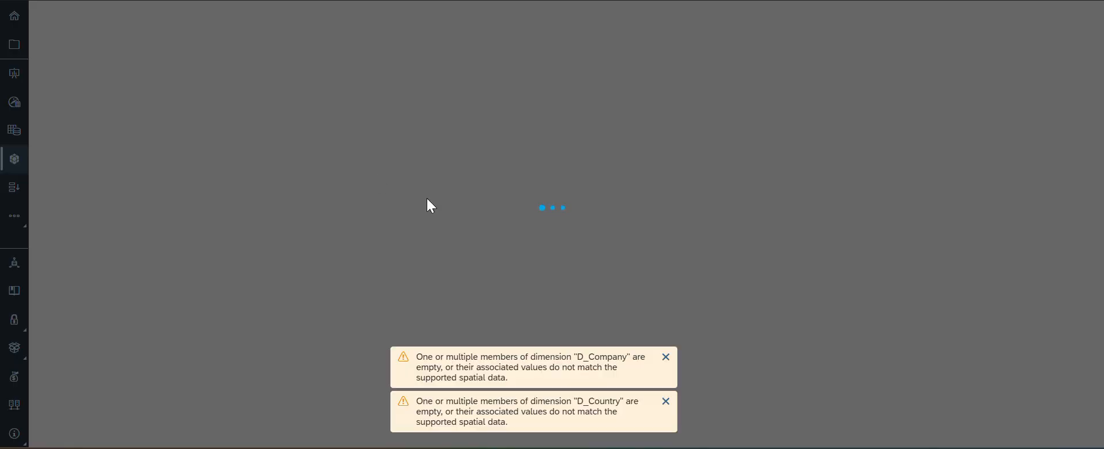
pyautogui.click(665, 357)
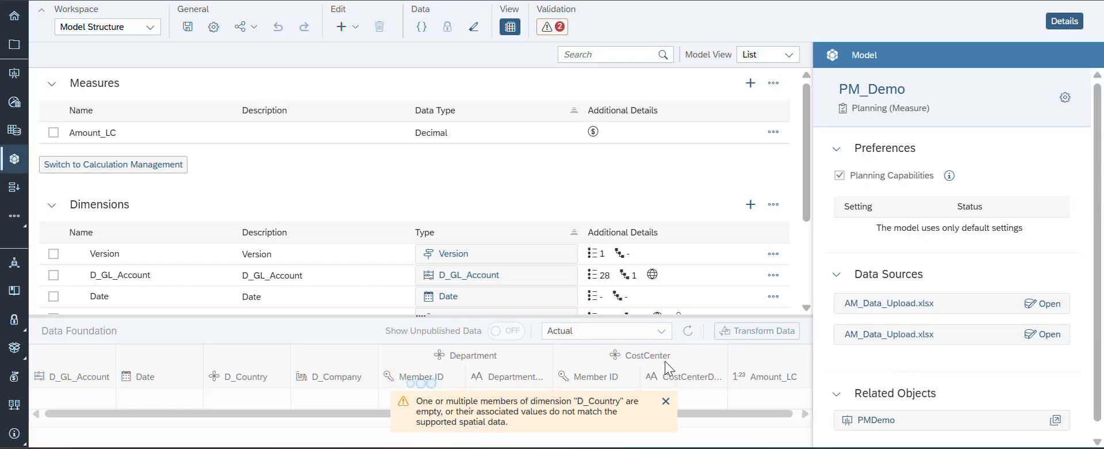
pyautogui.click(665, 400)
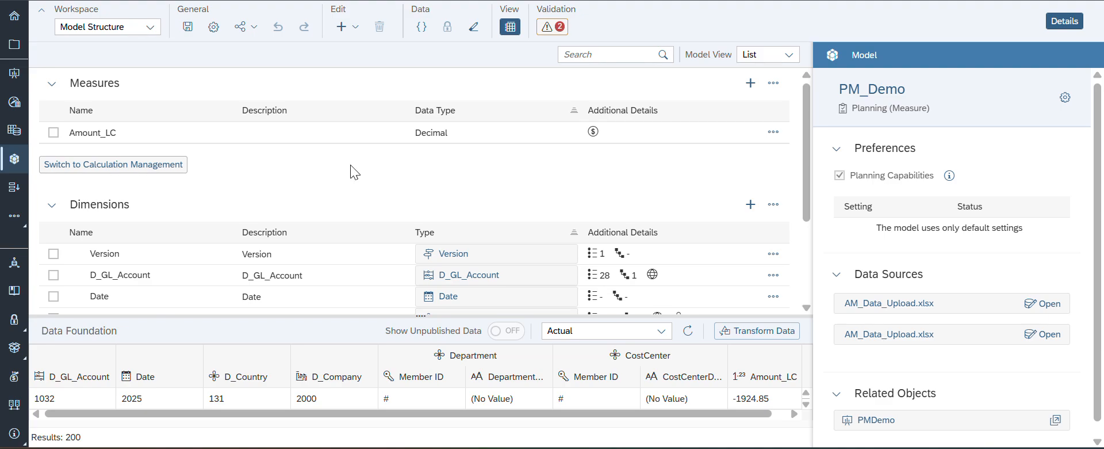
# - Review the model's measures and dimensions, including the member table of the Version dimension, and return to the model structure
pyautogui.moveTo(840, 187)
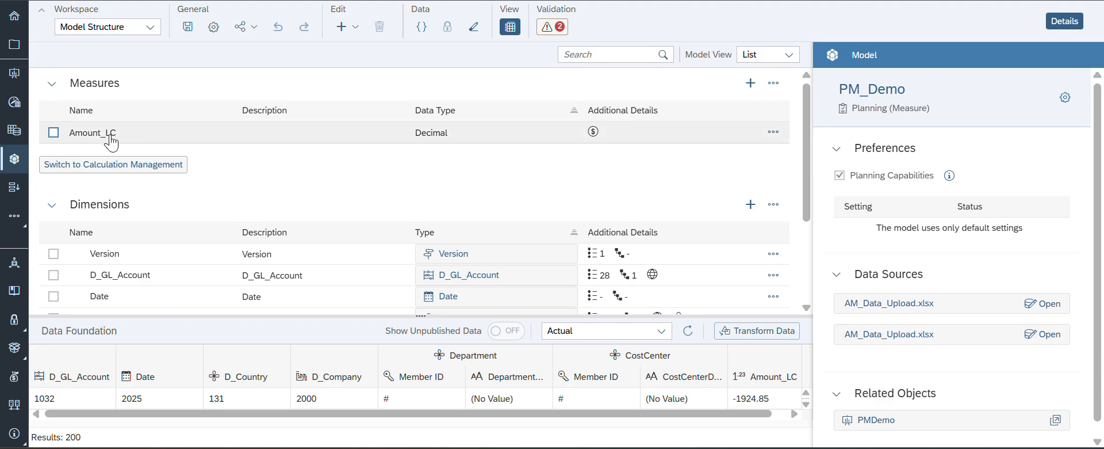
pyautogui.scroll(-3, 320, 197)
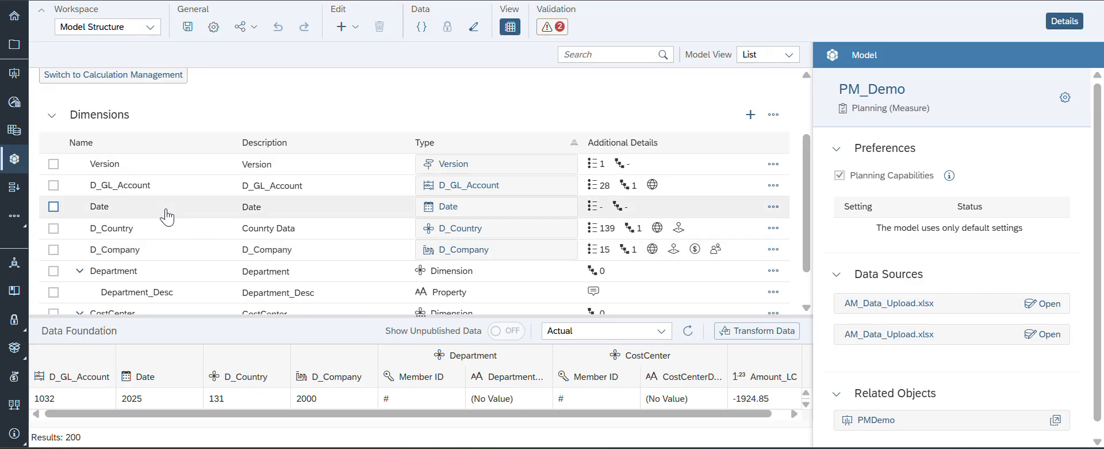
pyautogui.scroll(-2, 167, 216)
pyautogui.scroll(-1, 156, 222)
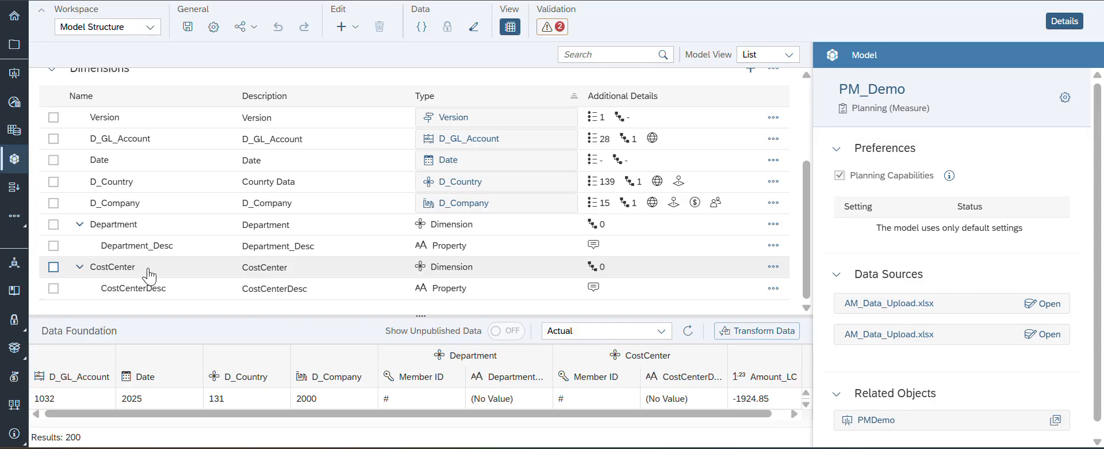
pyautogui.click(563, 118)
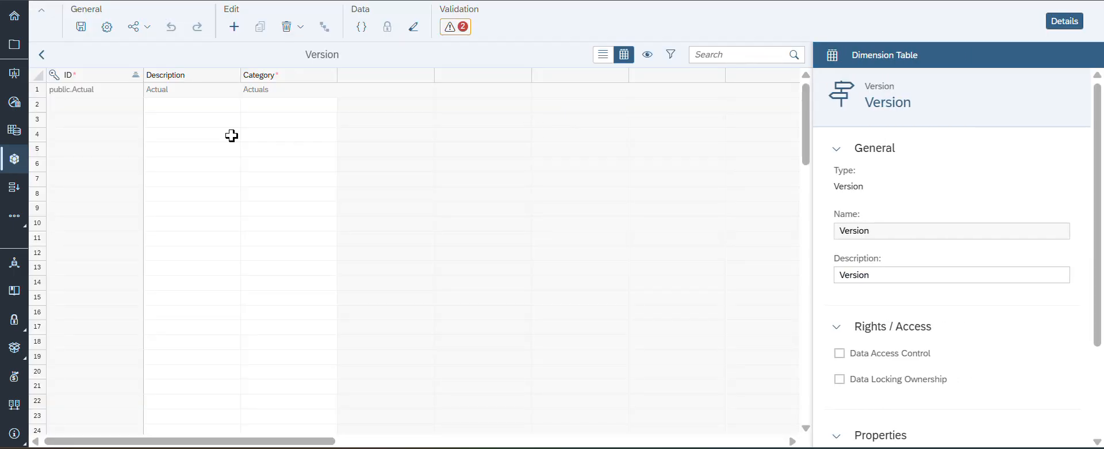
pyautogui.click(42, 56)
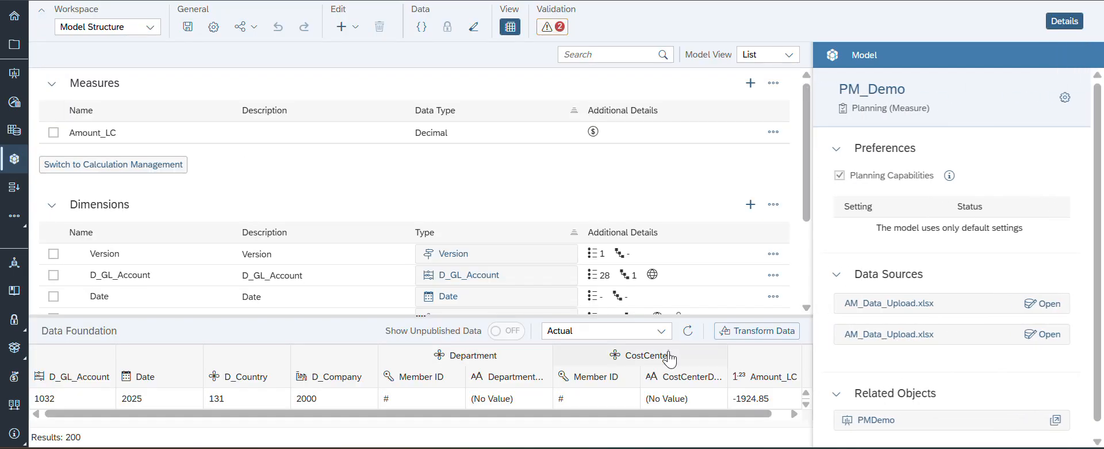
# - Check the public versions available in the data foundation and the Planning section of the model settings
pyautogui.click(662, 332)
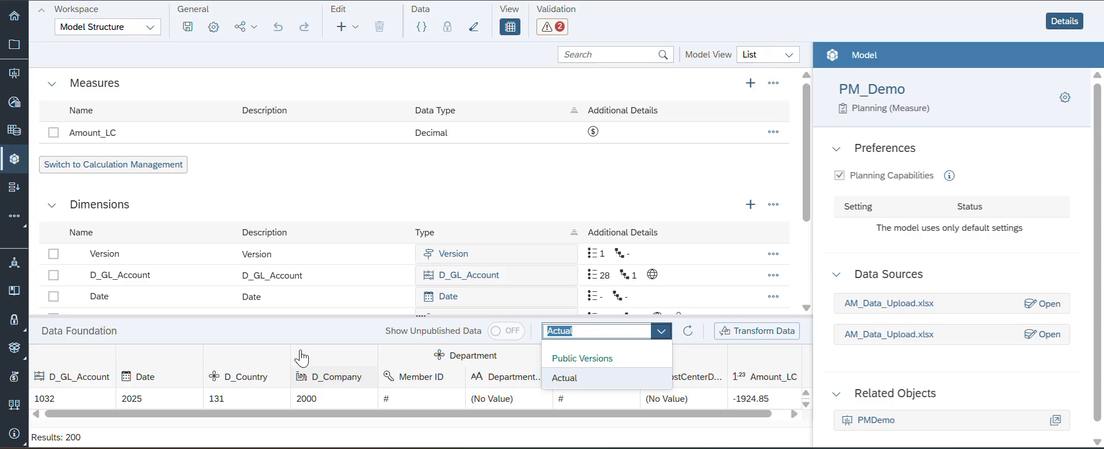
pyautogui.click(217, 32)
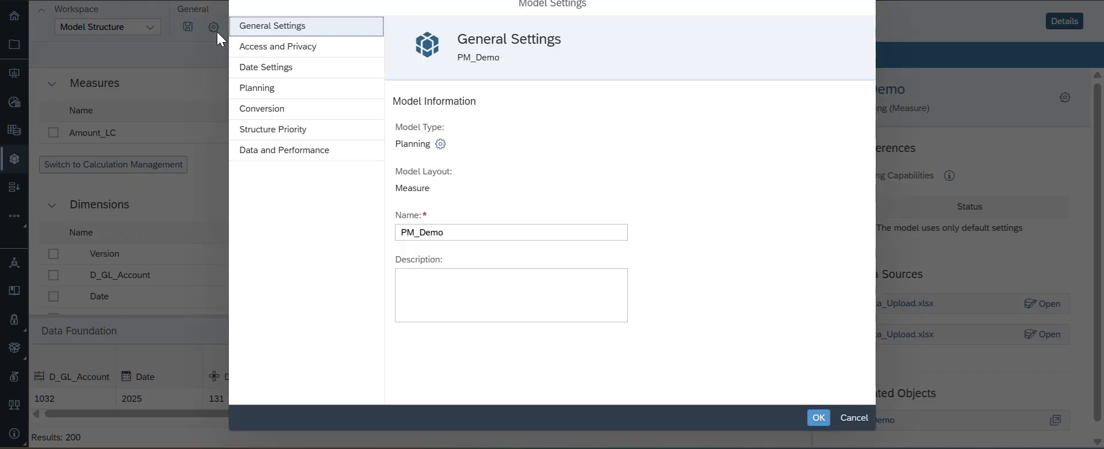
pyautogui.click(280, 91)
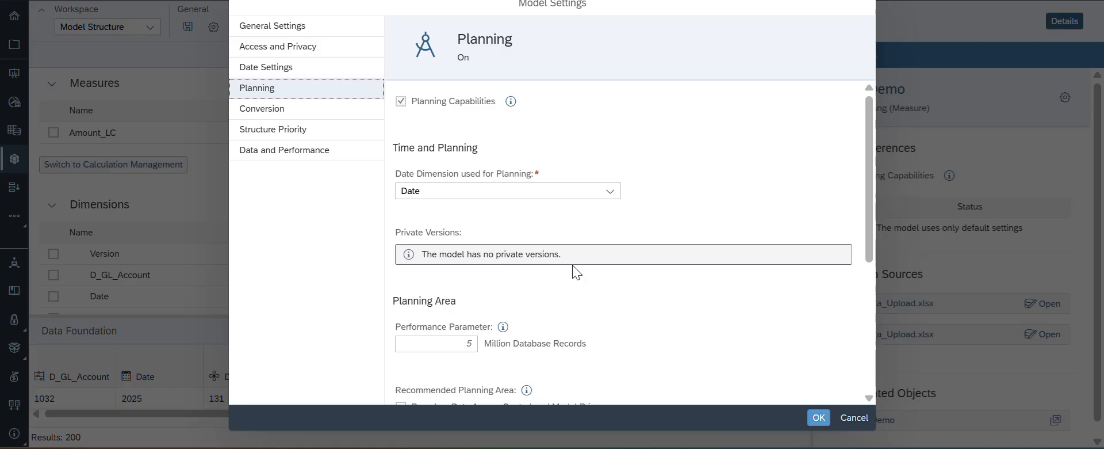
pyautogui.click(862, 420)
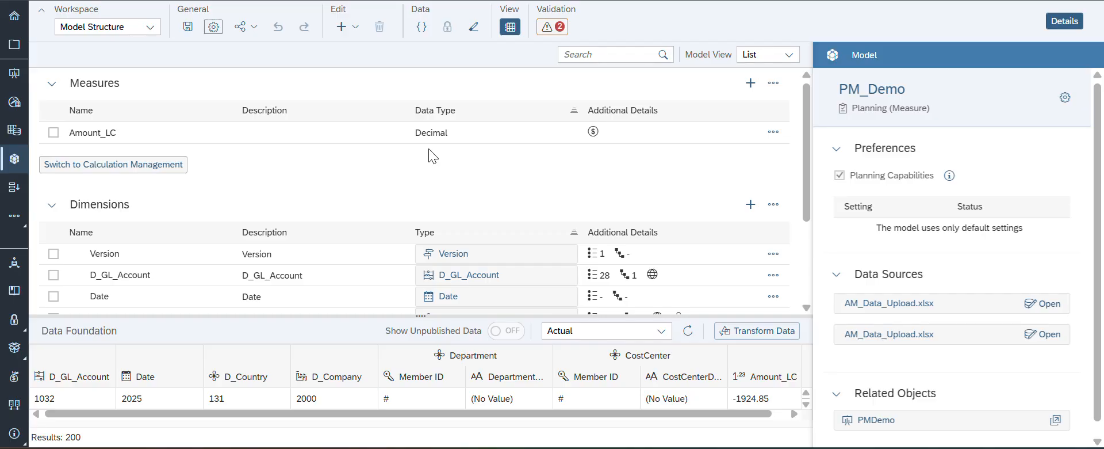
# - Create a canvas story and add the existing PM_Demo model from the Models folder as its data
pyautogui.click(15, 73)
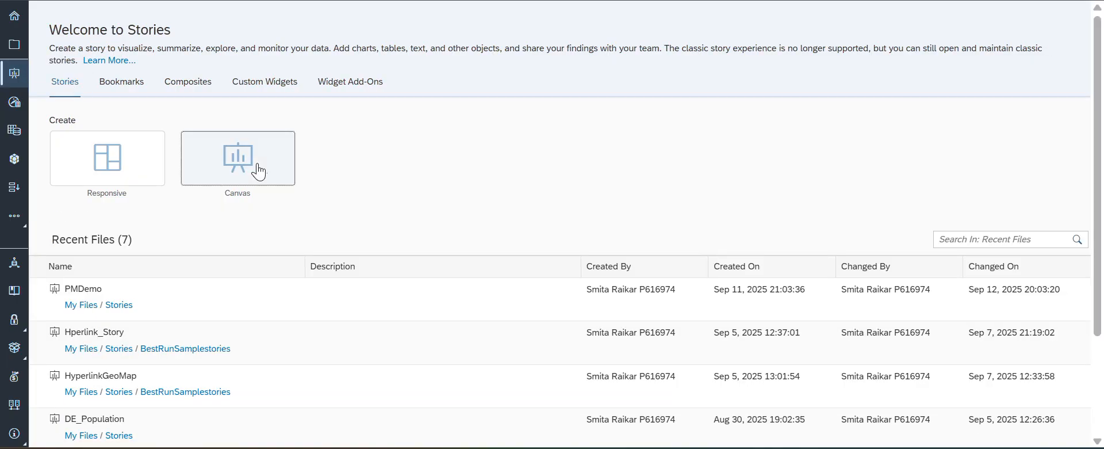
pyautogui.click(230, 164)
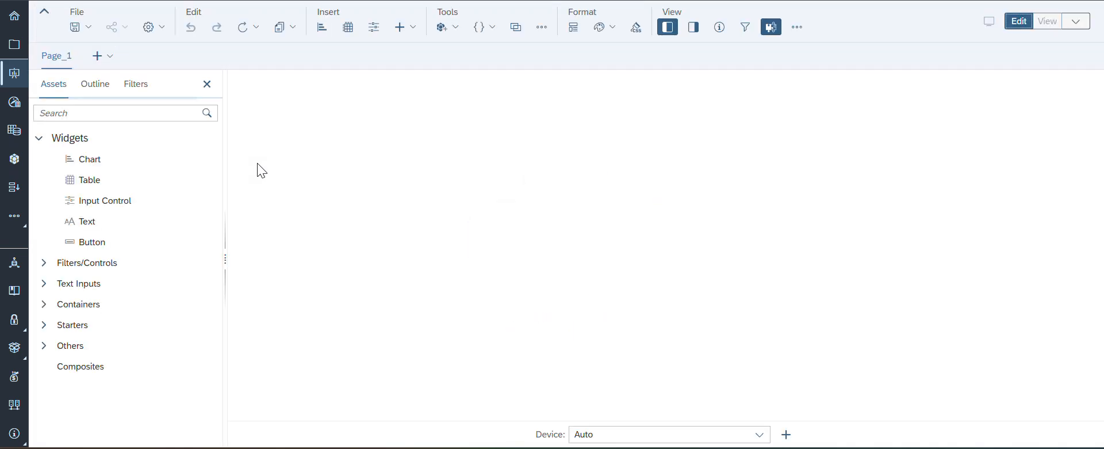
pyautogui.click(459, 34)
pyautogui.click(460, 45)
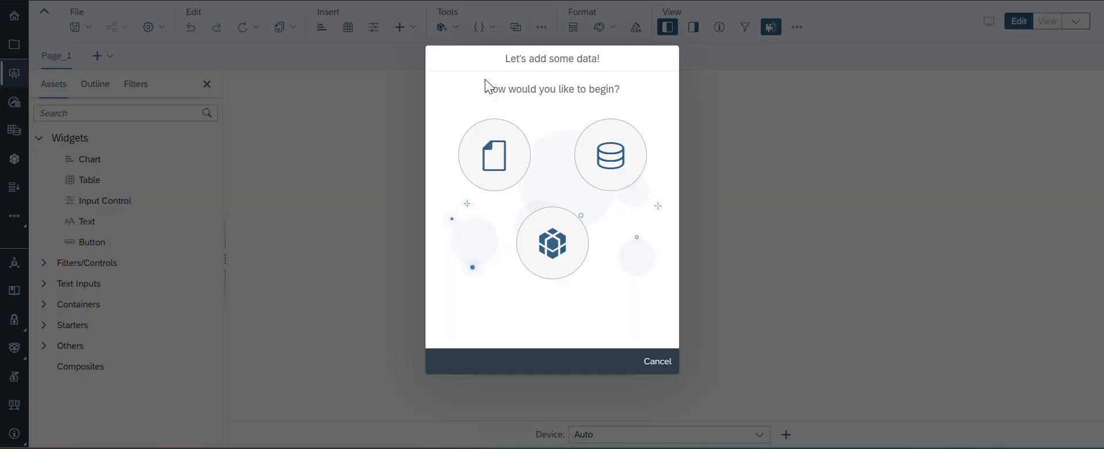
pyautogui.click(549, 244)
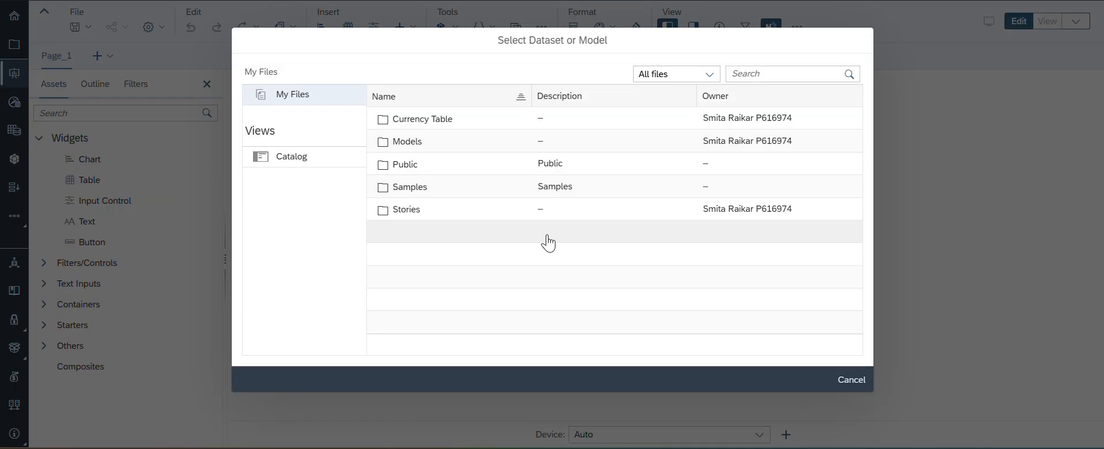
pyautogui.click(400, 141)
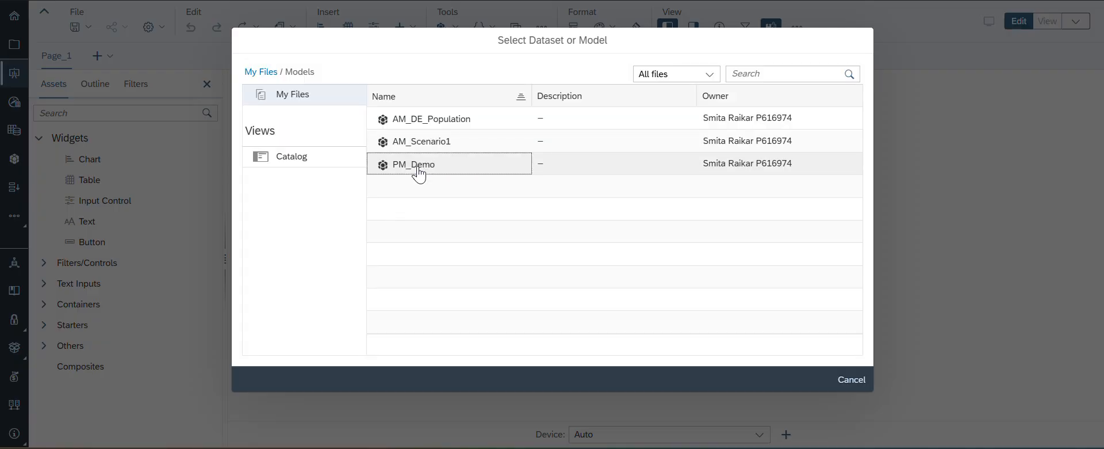
pyautogui.click(419, 165)
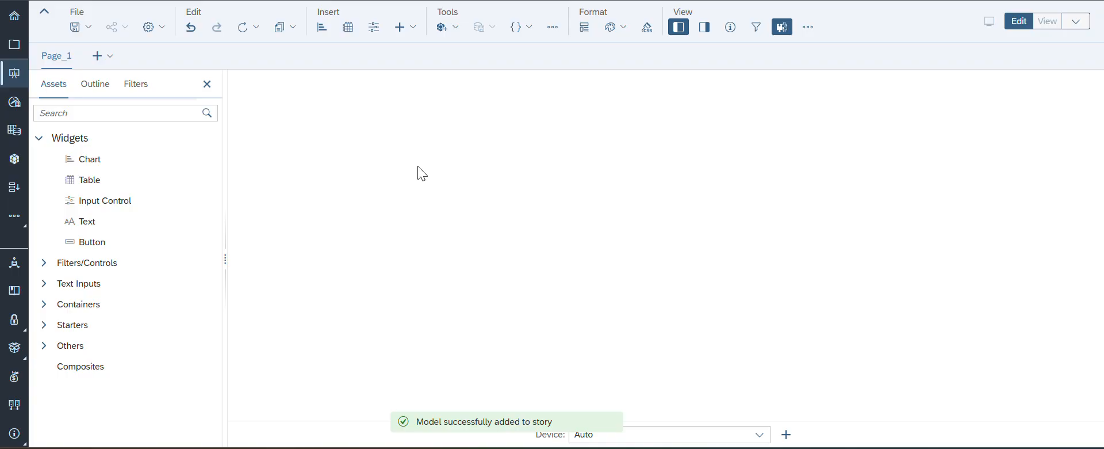
# - Insert a table, hide the assets pane and widen the table across the full width of the canvas
pyautogui.click(348, 27)
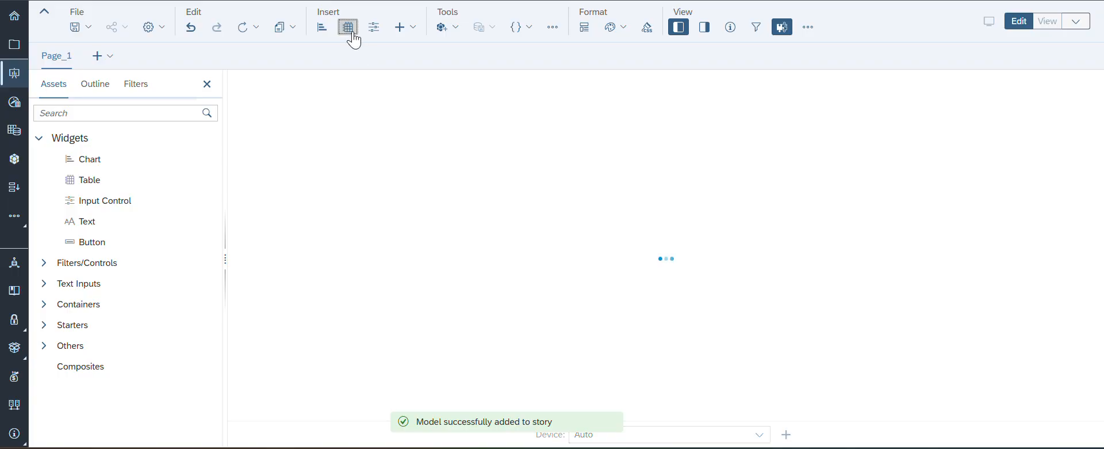
pyautogui.click(207, 84)
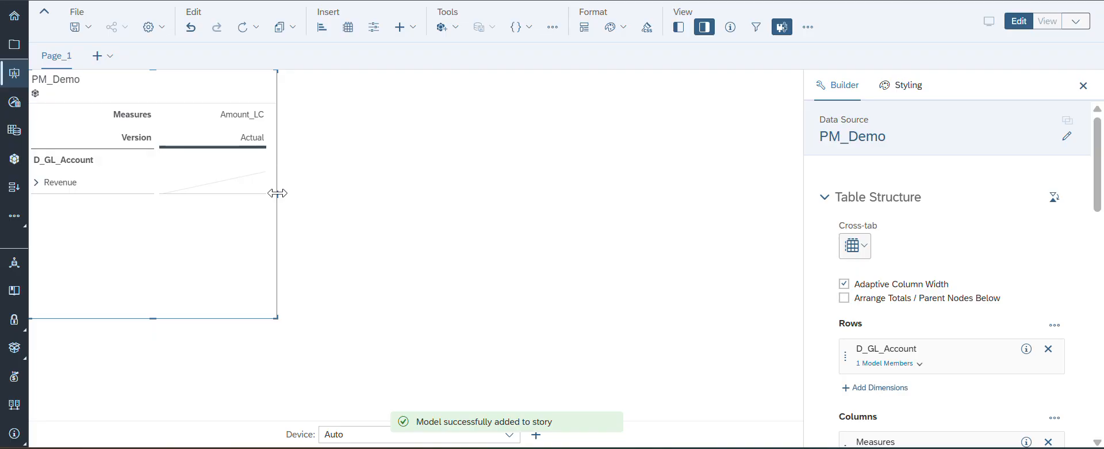
pyautogui.moveTo(277, 193); pyautogui.dragTo(805, 280)
# - Add the D_Company dimension to the table rows and place it above D_GL_Account
pyautogui.scroll(-3, 858, 291)
pyautogui.click(905, 314)
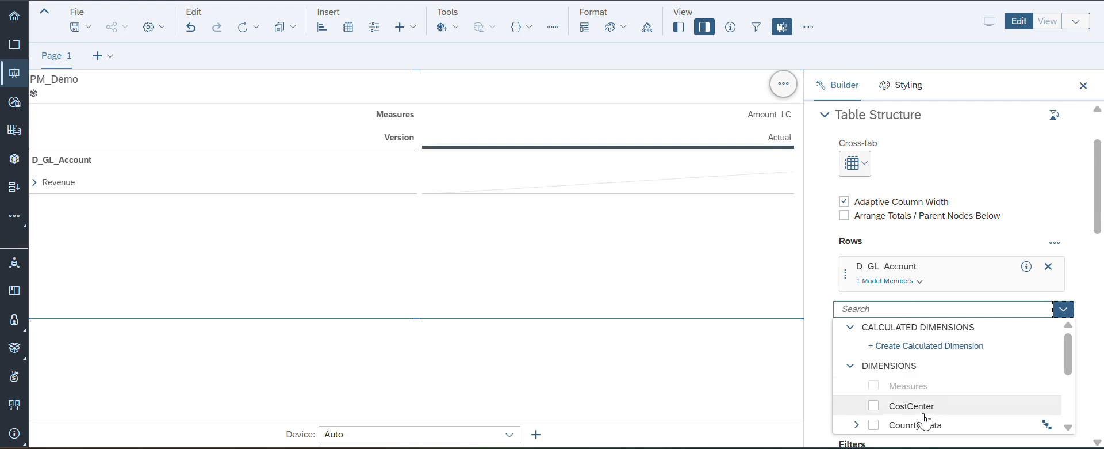
pyautogui.scroll(-1, 906, 431)
pyautogui.scroll(-2, 906, 436)
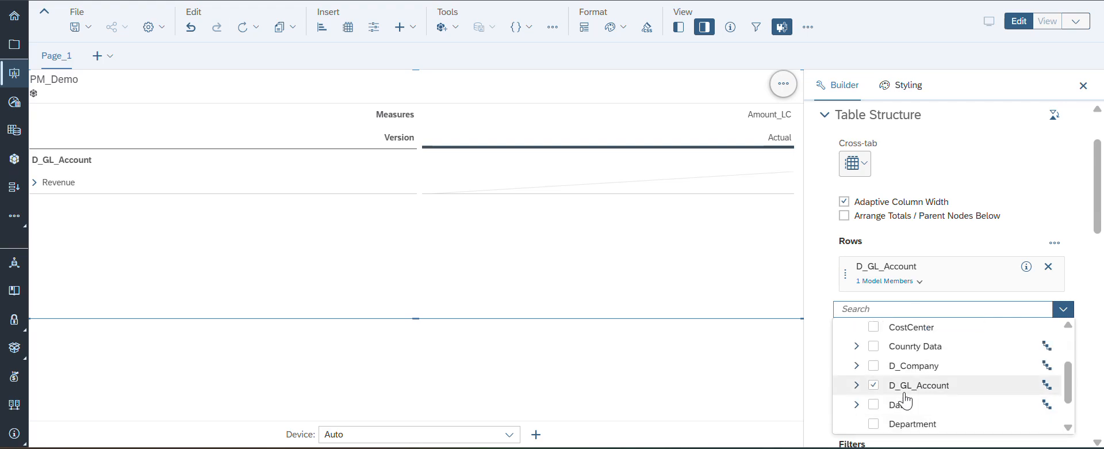
pyautogui.click(865, 366)
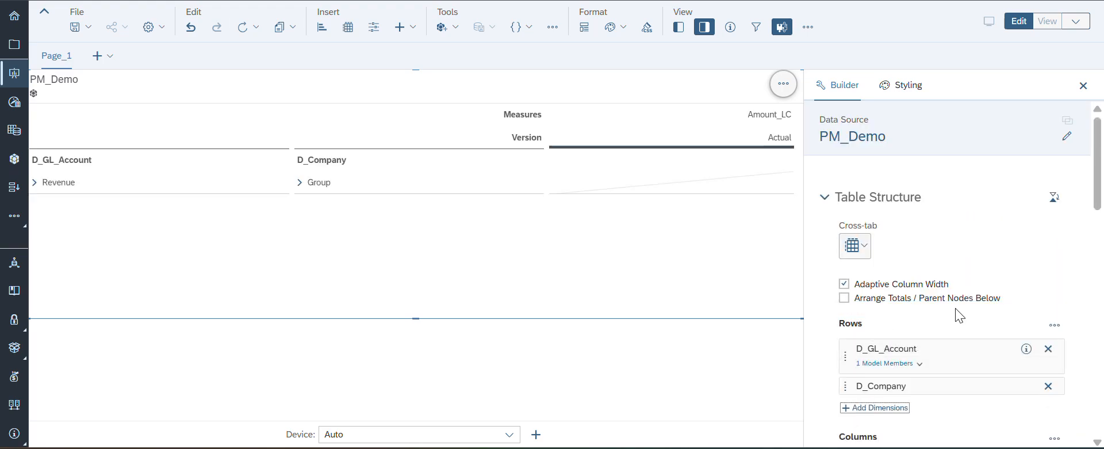
pyautogui.moveTo(944, 395); pyautogui.dragTo(939, 352)
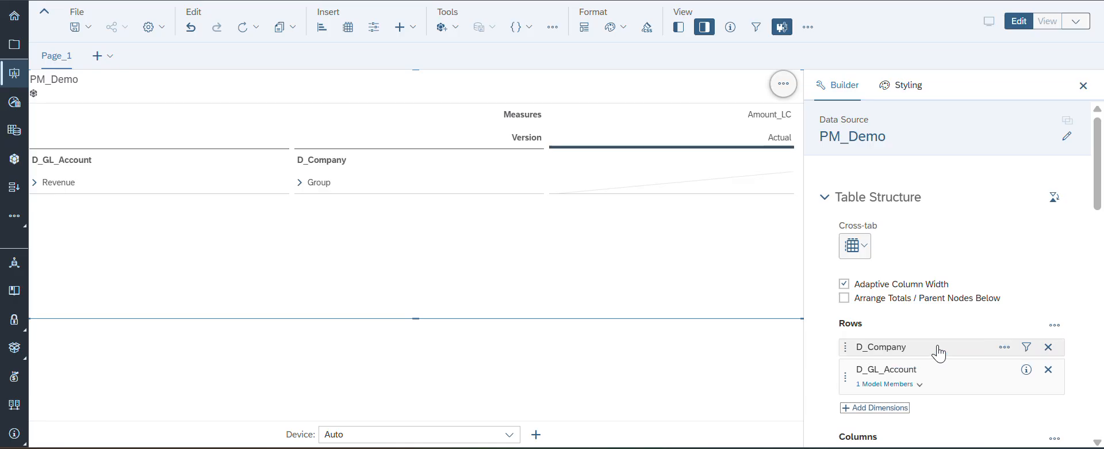
# - Add the Date dimension to the table columns below Version
pyautogui.scroll(-1, 939, 352)
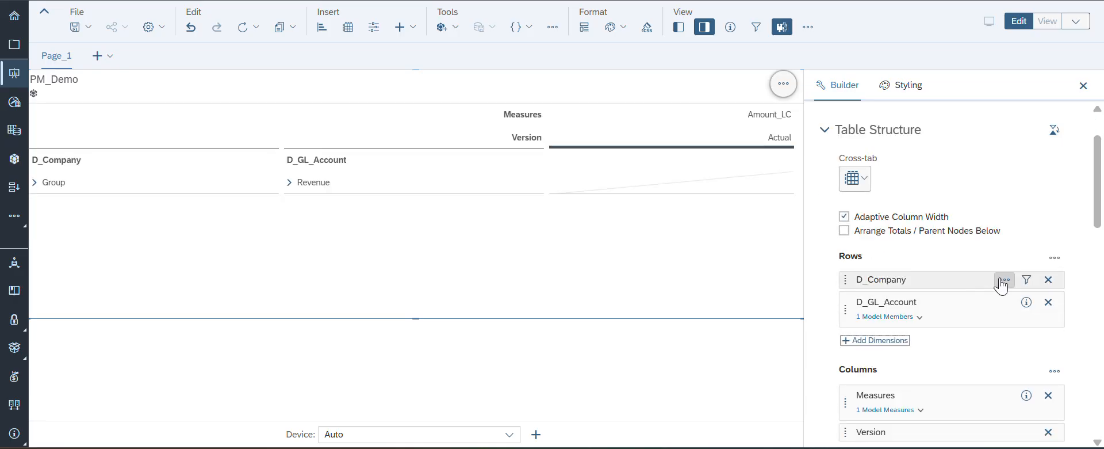
pyautogui.scroll(-2, 965, 324)
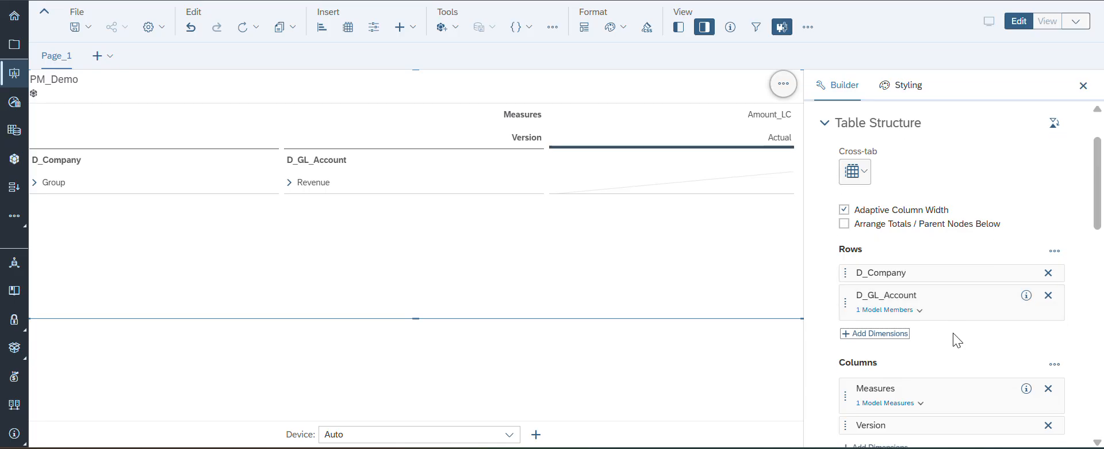
pyautogui.scroll(-1, 954, 341)
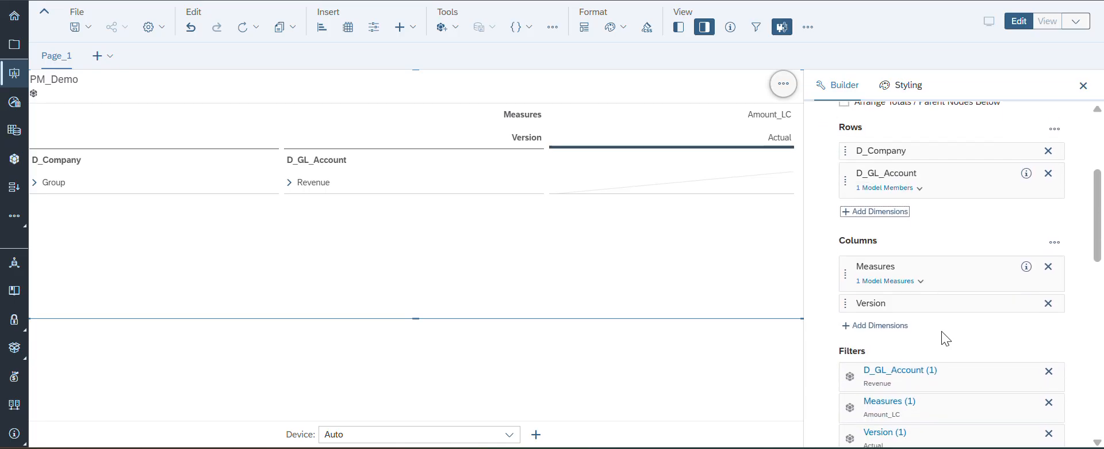
pyautogui.click(895, 325)
pyautogui.scroll(-3, 912, 402)
pyautogui.click(900, 405)
pyautogui.click(991, 293)
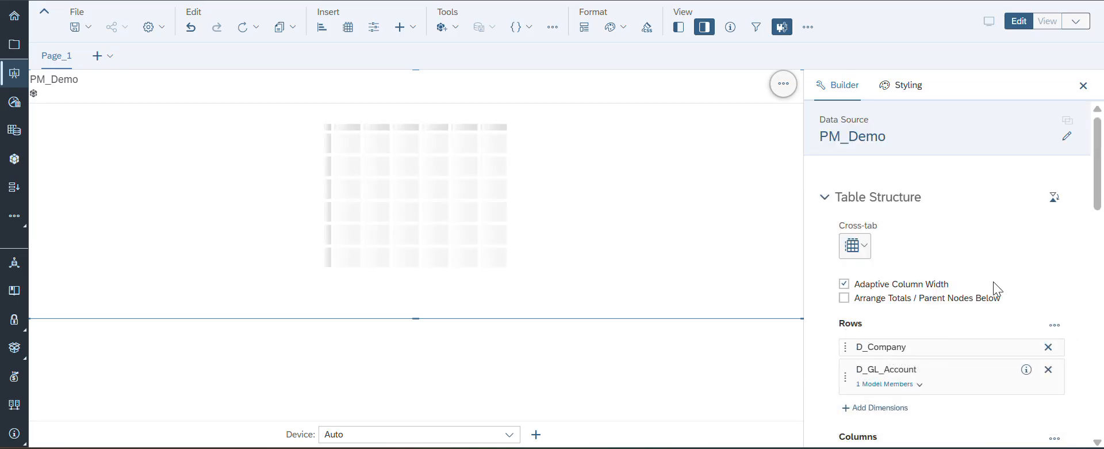
# - Set the Date column's hierarchy to Year with only leaves shown in the widget
pyautogui.scroll(-1, 1006, 270)
pyautogui.click(1004, 222)
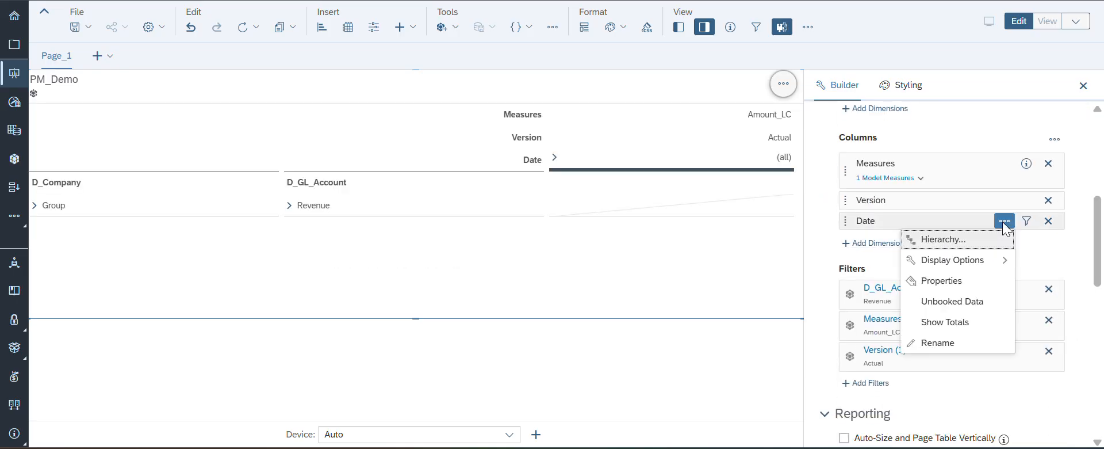
pyautogui.click(952, 239)
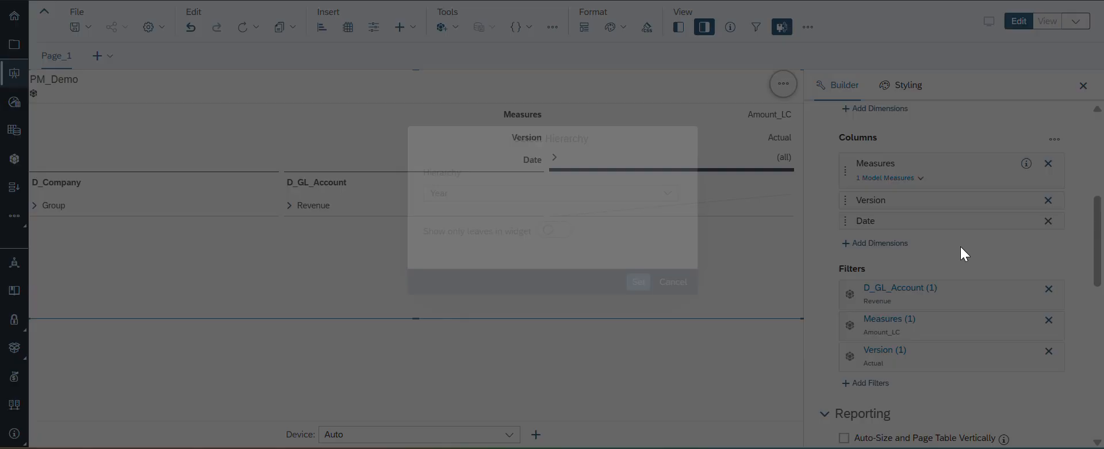
pyautogui.click(554, 230)
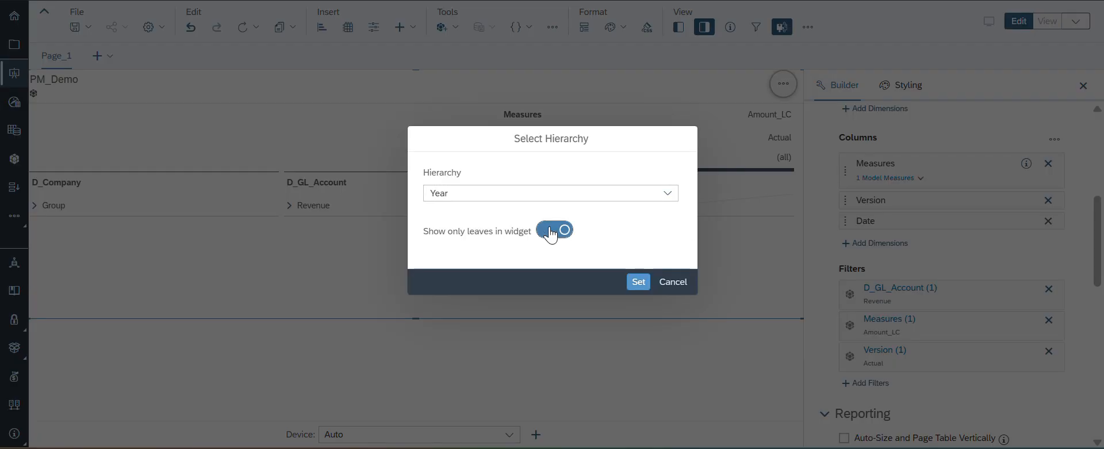
pyautogui.click(639, 281)
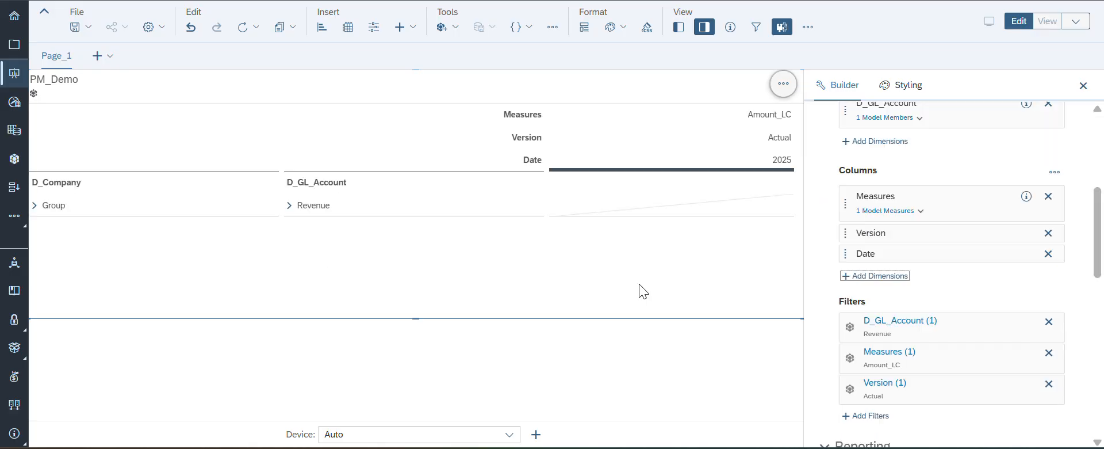
pyautogui.scroll(-2, 978, 274)
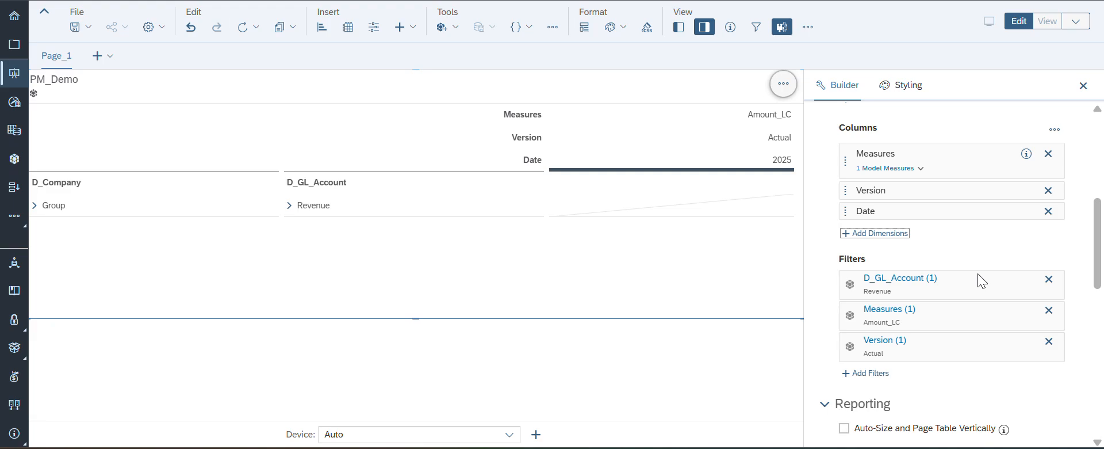
# - Remove the Version filter from the table and add a D_Company filter limited to North America
pyautogui.scroll(-2, 977, 276)
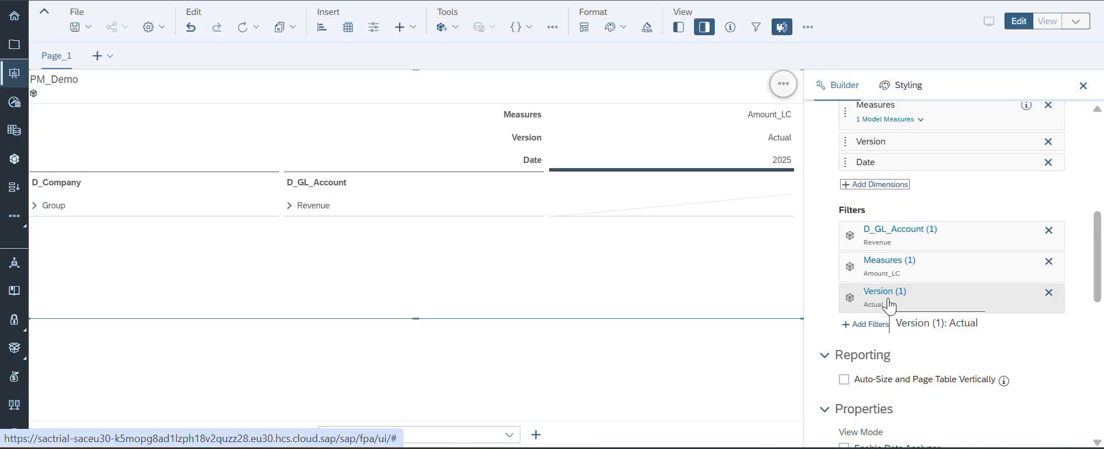
pyautogui.click(1055, 296)
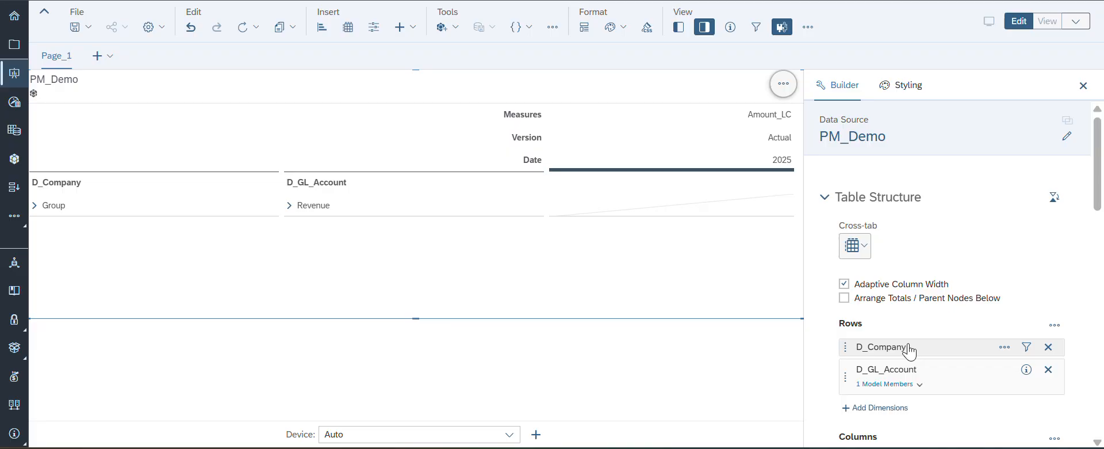
pyautogui.scroll(-7, 909, 349)
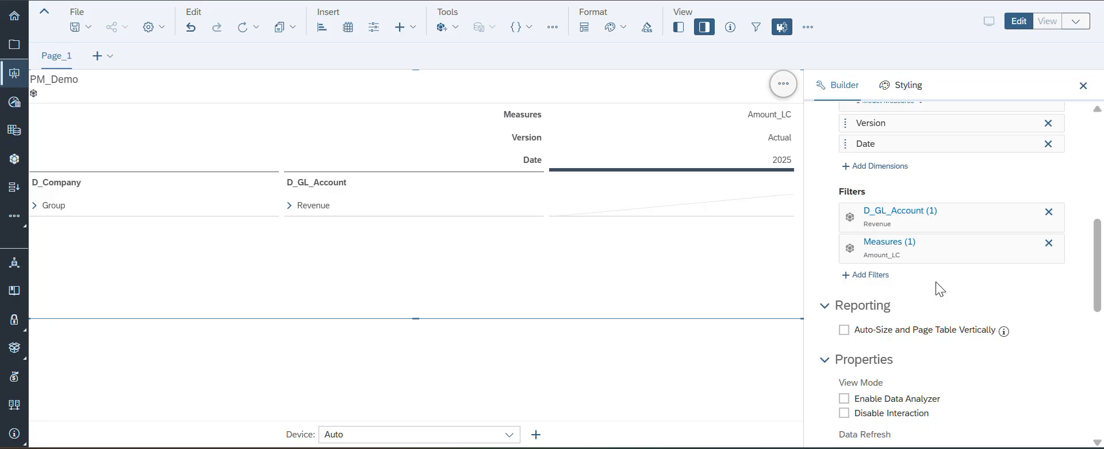
pyautogui.scroll(1, 909, 270)
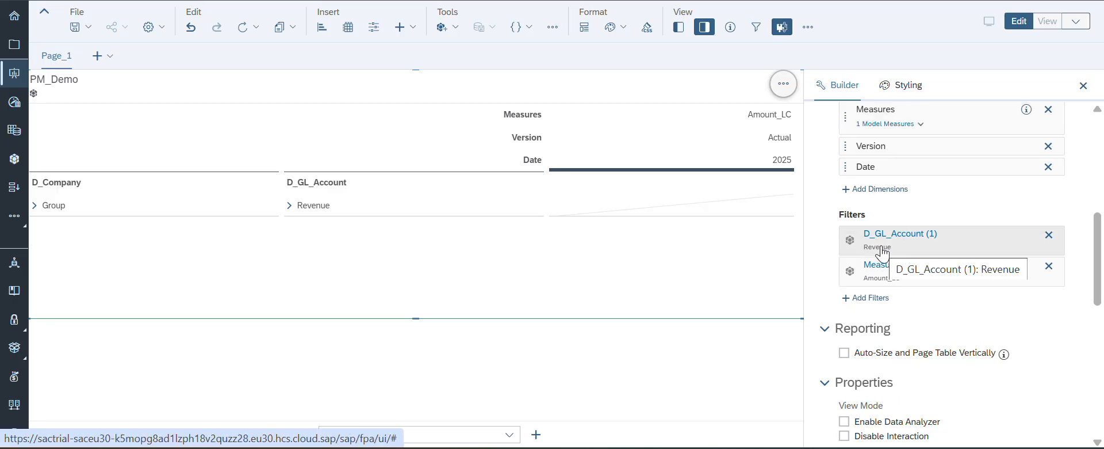
pyautogui.click(875, 297)
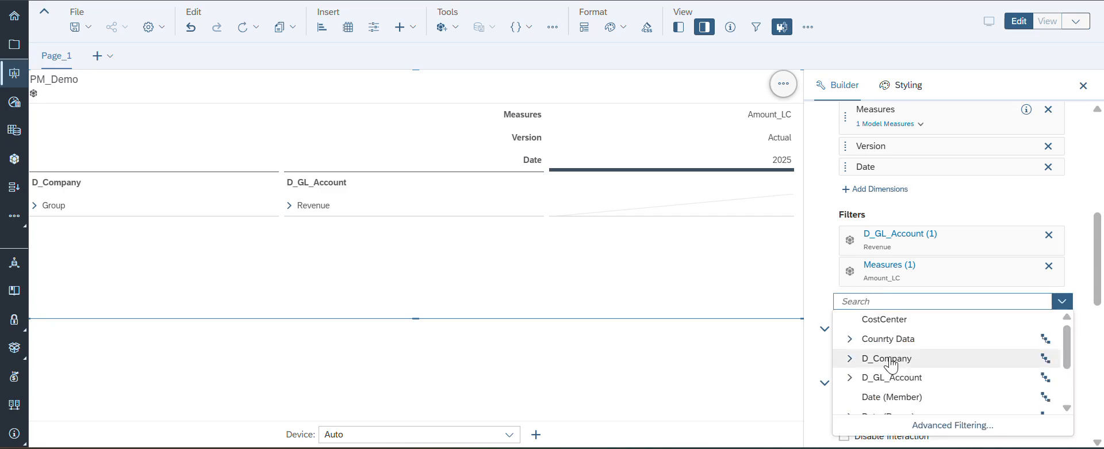
pyautogui.click(886, 358)
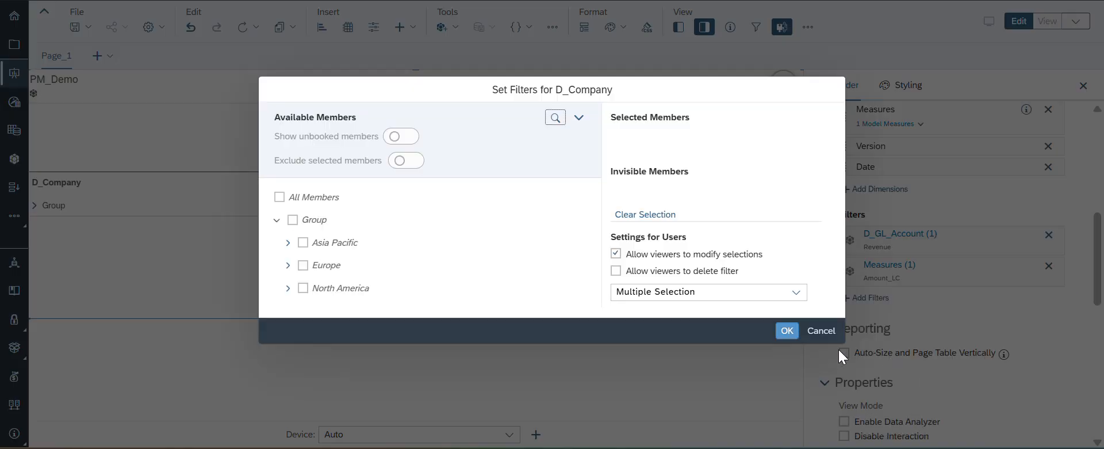
pyautogui.click(303, 287)
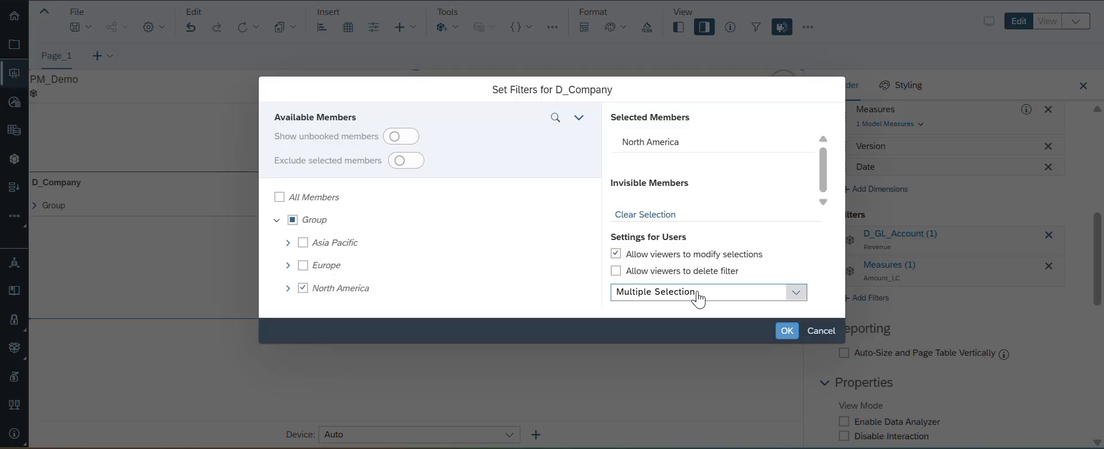
pyautogui.click(786, 331)
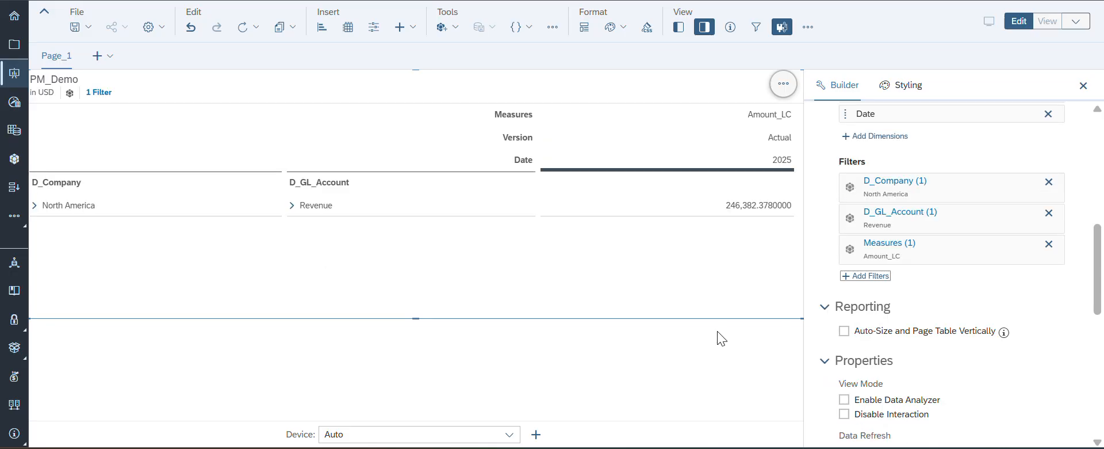
# - Drill the D_Company and D_GL_Account row headers down one level to list their child members
pyautogui.rightClick(62, 186)
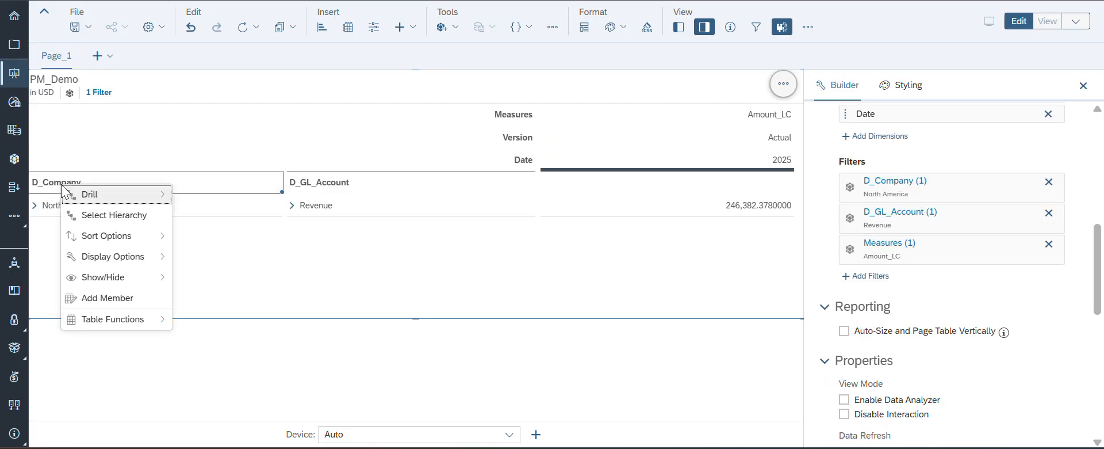
pyautogui.moveTo(115, 194)
pyautogui.click(192, 234)
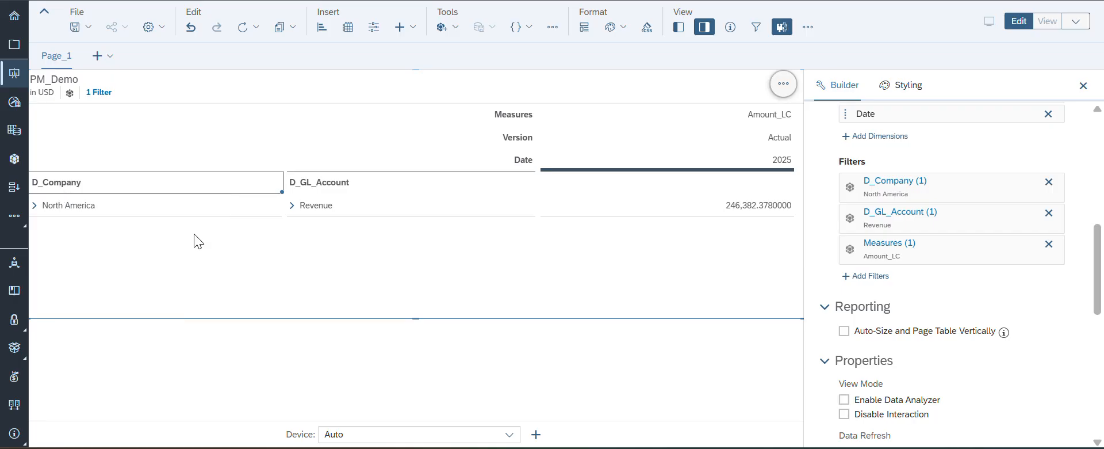
pyautogui.rightClick(340, 184)
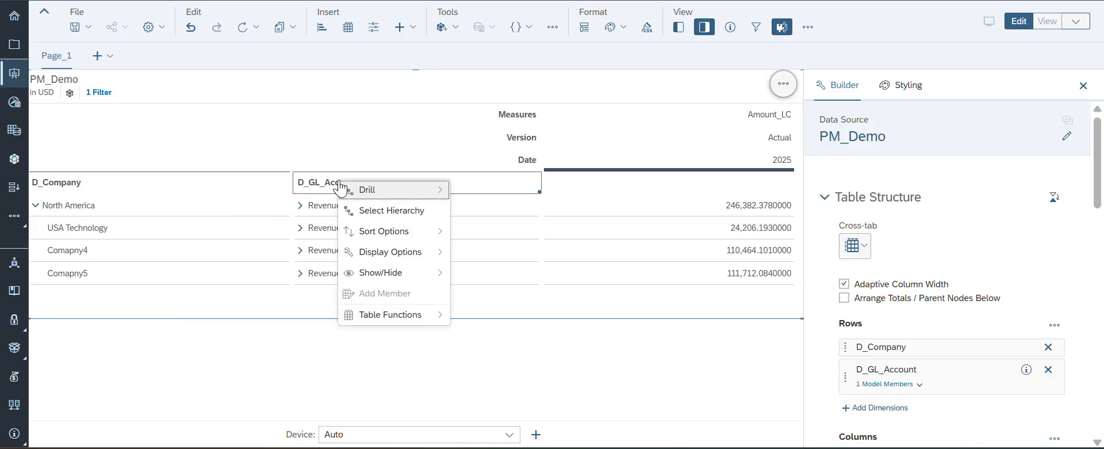
pyautogui.moveTo(406, 192)
pyautogui.click(486, 234)
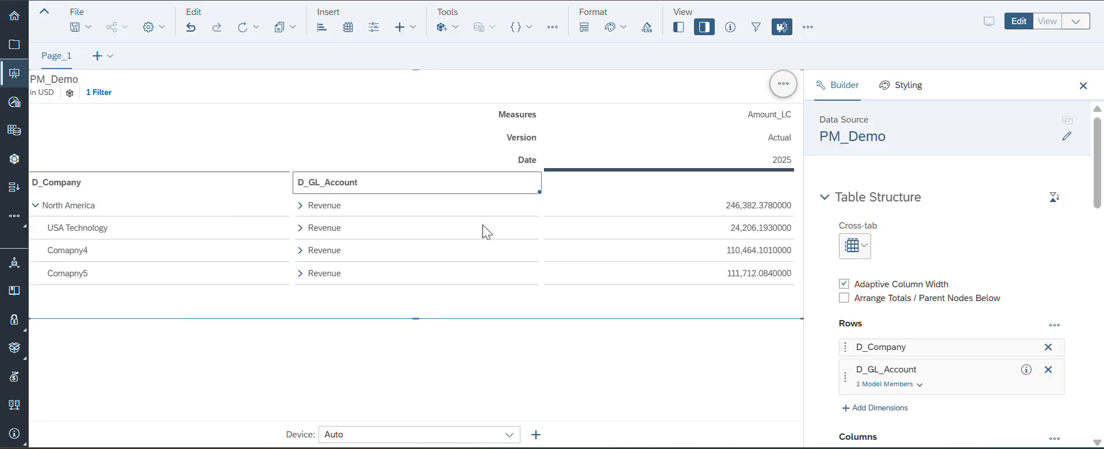
# - Hide the Builder and enlarge the table in width and height to fill most of the canvas
pyautogui.click(1084, 86)
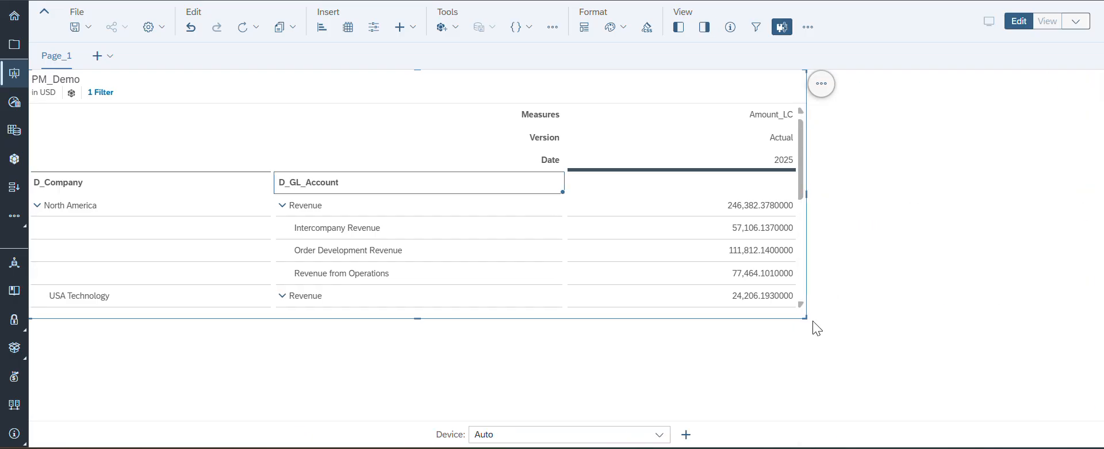
pyautogui.moveTo(804, 315); pyautogui.dragTo(997, 440)
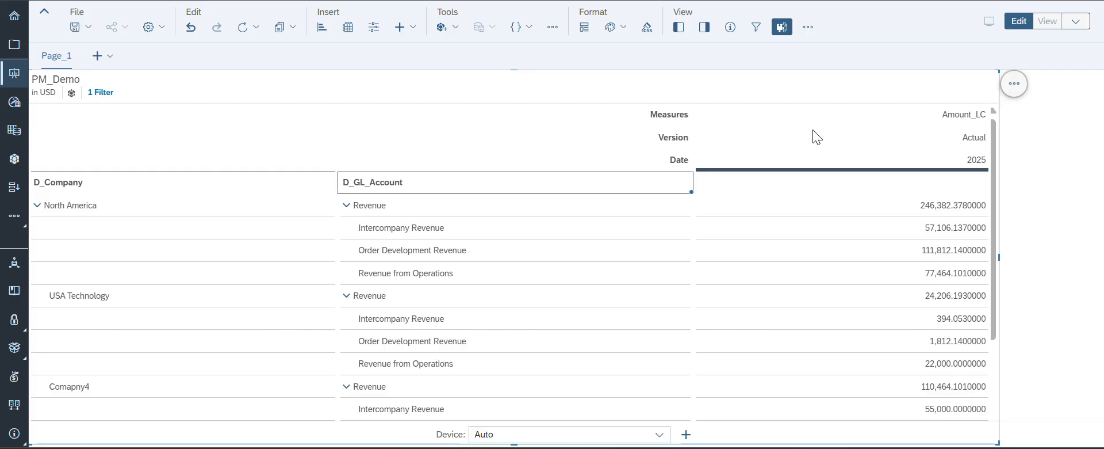
# - Examine the table's planning settings and its company and account rows, and test whether the North America Revenue value opens for editing
pyautogui.click(705, 32)
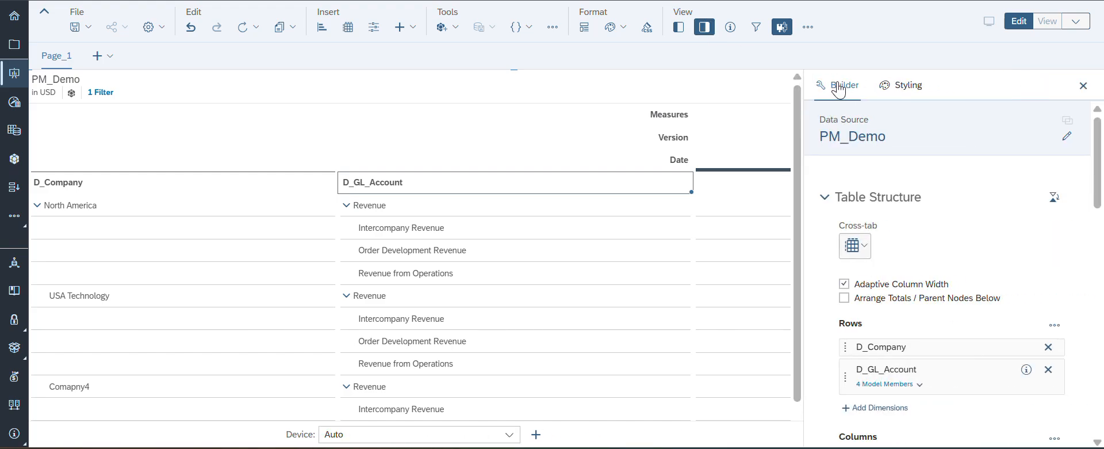
pyautogui.scroll(-6, 932, 233)
pyautogui.scroll(-6, 932, 233)
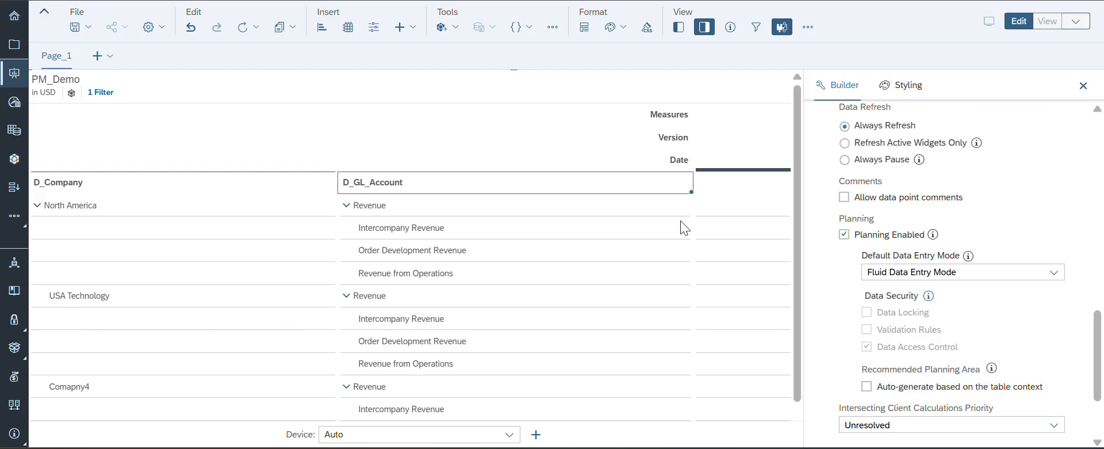
pyautogui.scroll(-1, 667, 339)
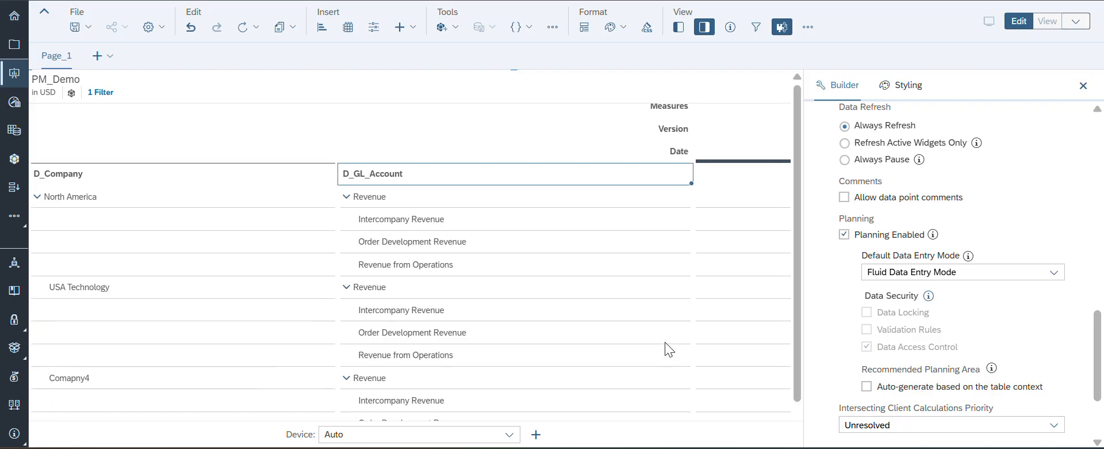
pyautogui.scroll(-2, 665, 341)
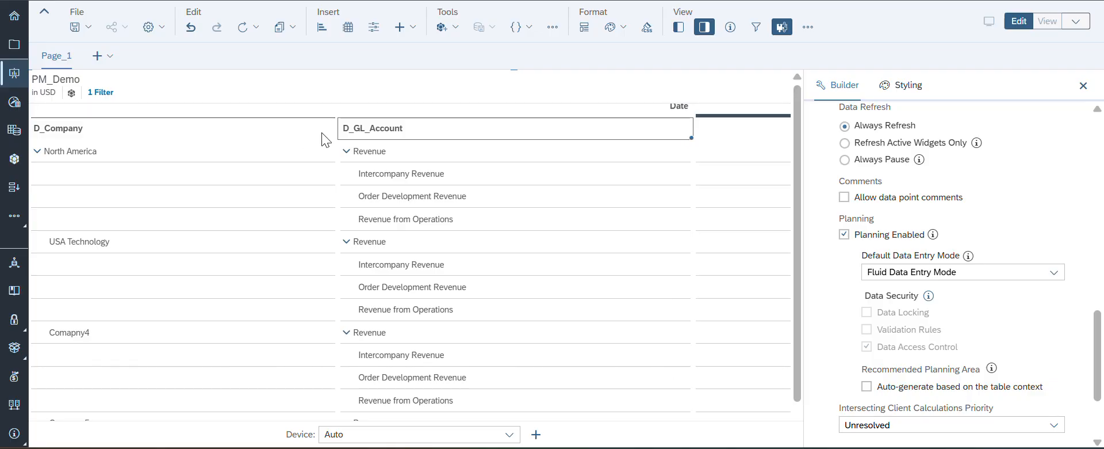
pyautogui.scroll(2, 342, 131)
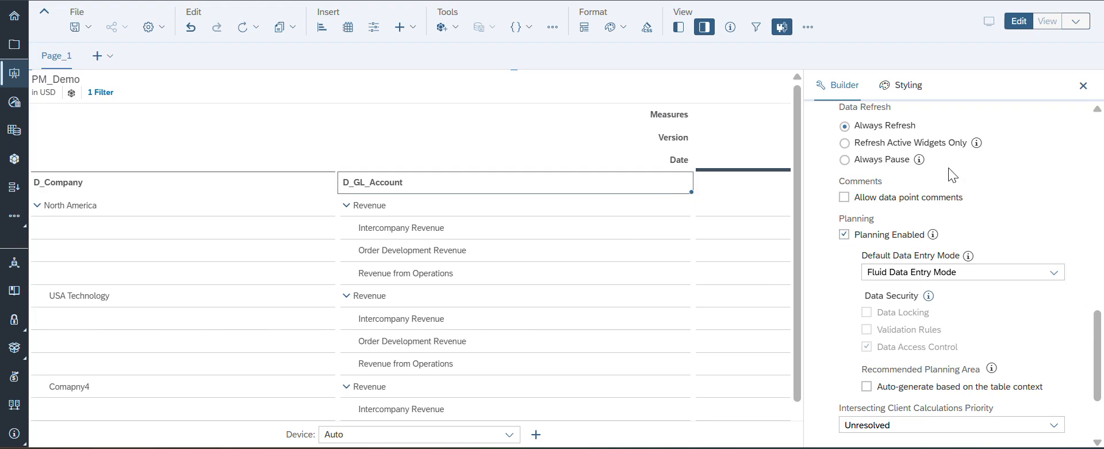
pyautogui.click(1083, 85)
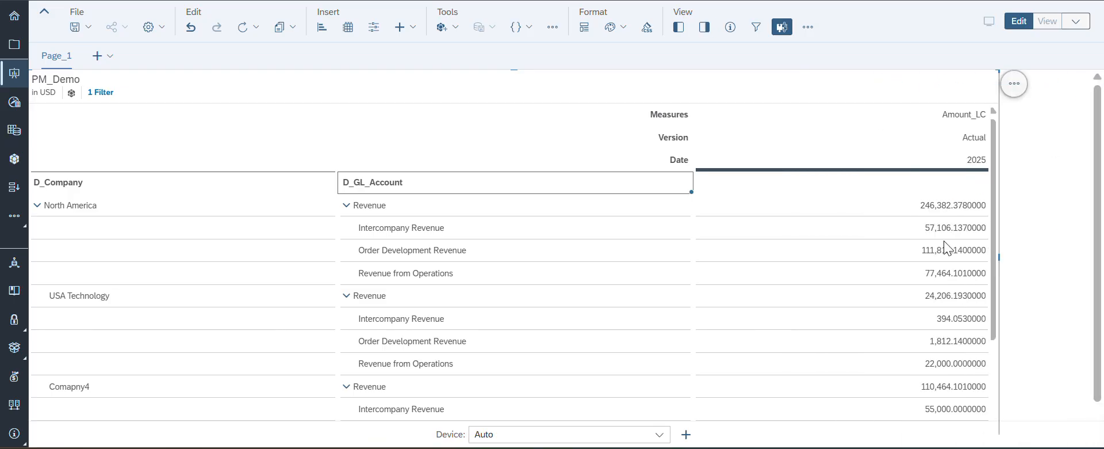
pyautogui.doubleClick(928, 208)
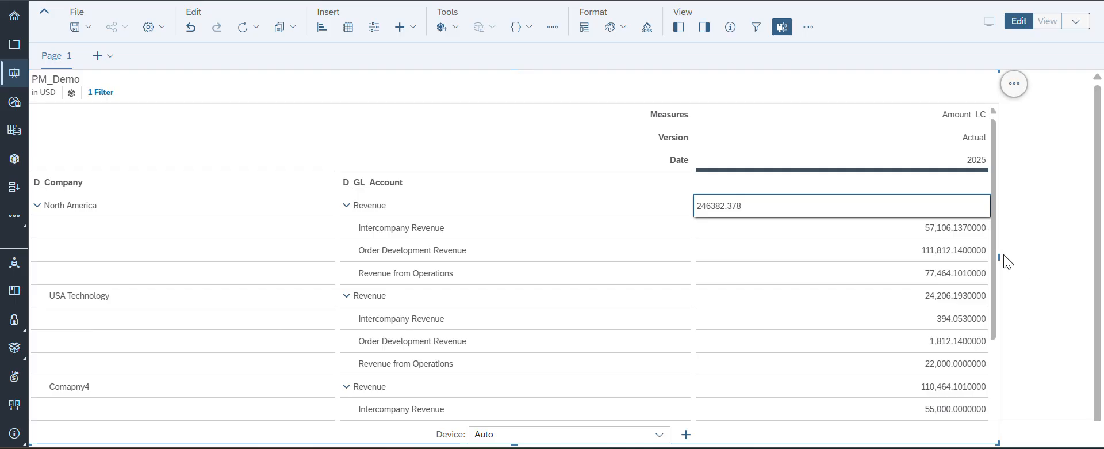
pyautogui.press('Return')
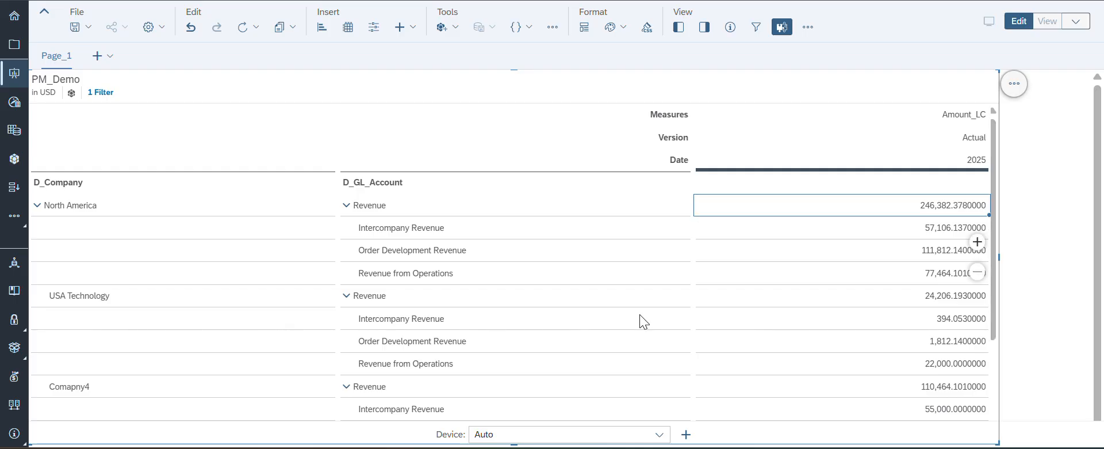
# - Narrow the table to about two thirds of its width and show the Builder beside it
pyautogui.moveTo(999, 259); pyautogui.dragTo(690, 261)
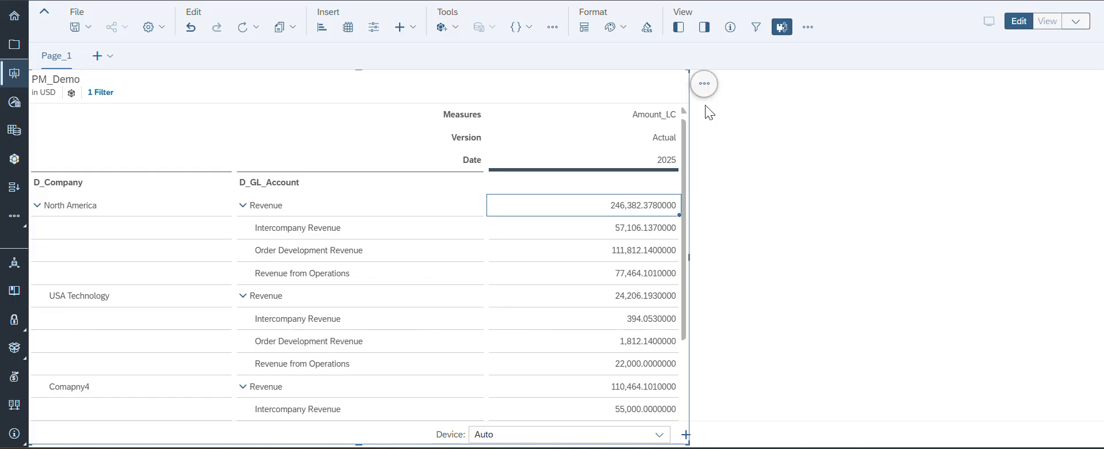
pyautogui.click(705, 27)
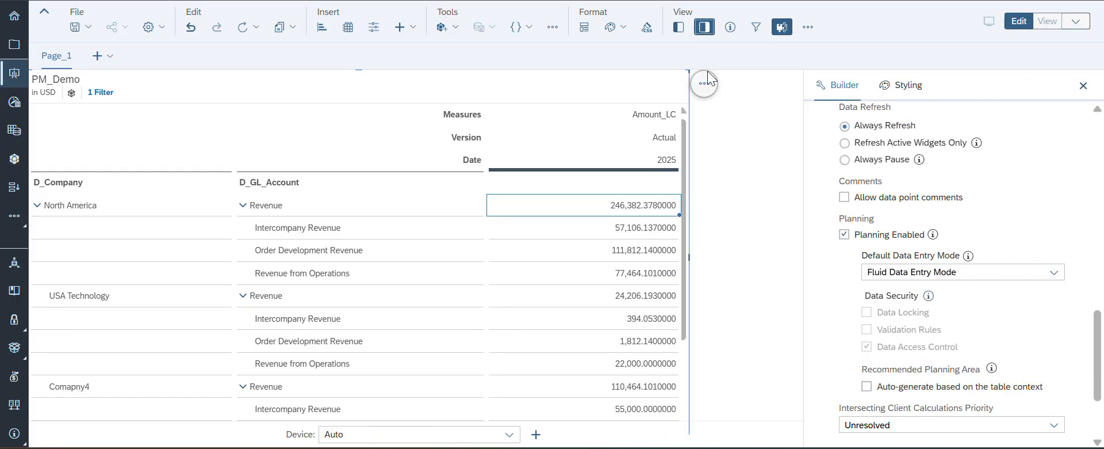
# - Turn Planning Enabled off for the table, test editing of its North America values, and turn the option back on
pyautogui.doubleClick(652, 209)
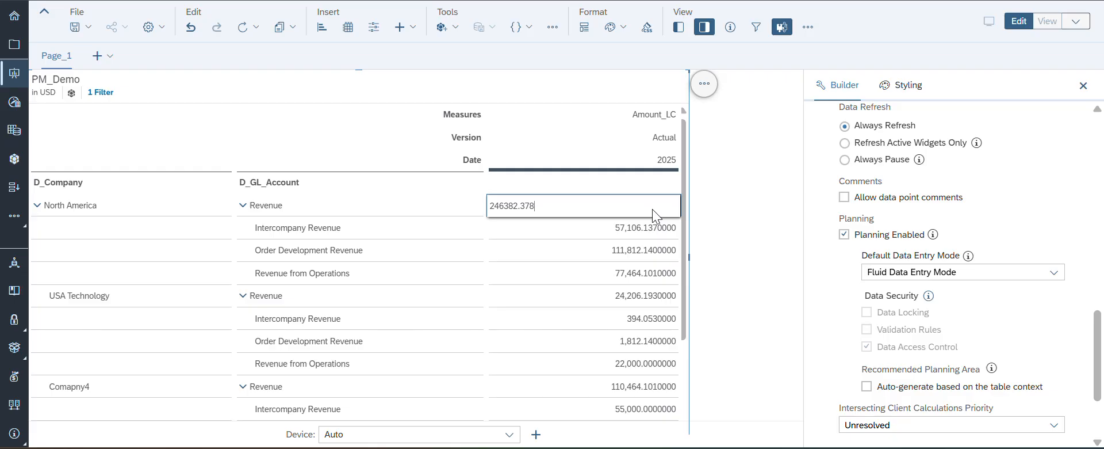
pyautogui.click(844, 234)
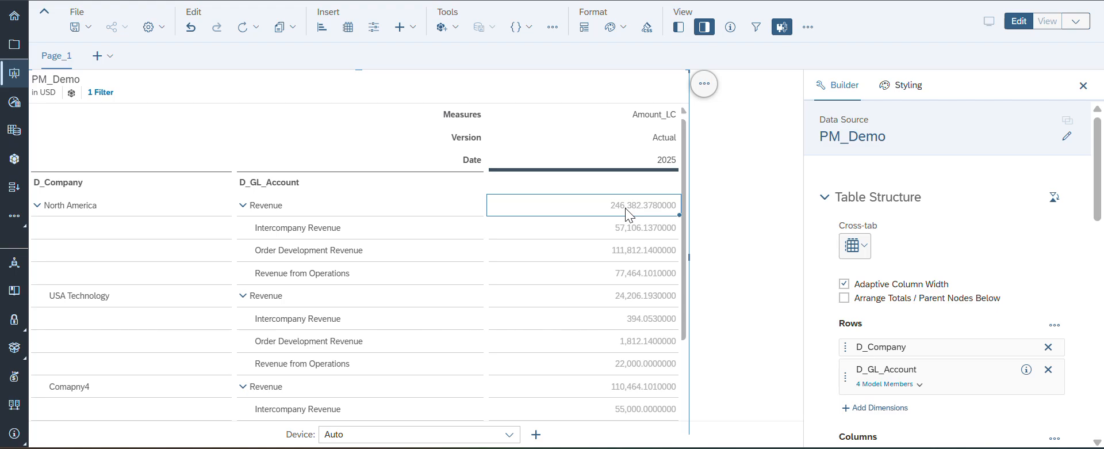
pyautogui.click(630, 230)
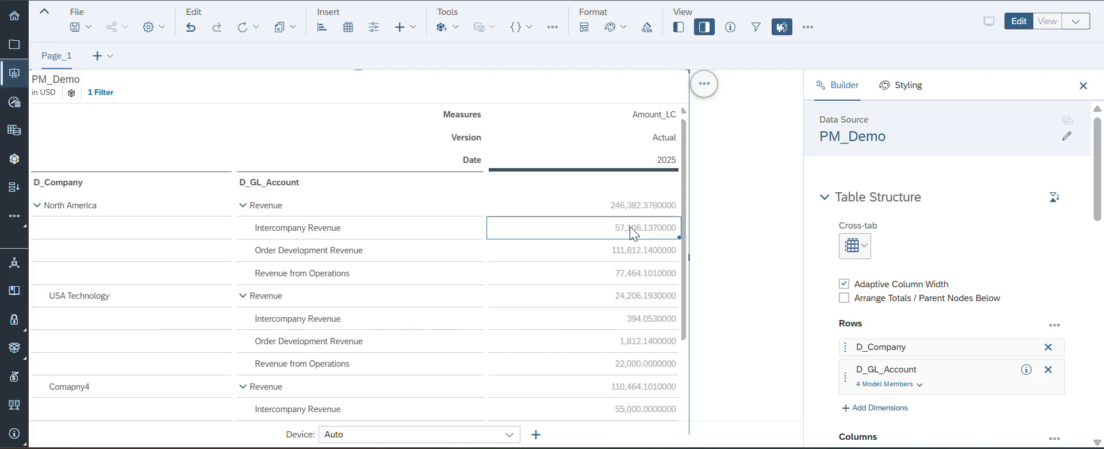
pyautogui.scroll(-8, 916, 306)
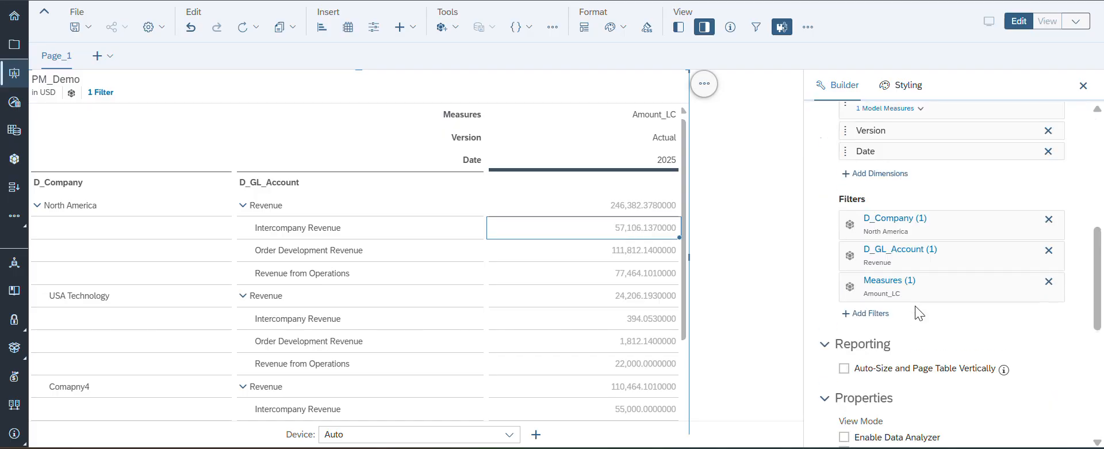
pyautogui.scroll(-2, 916, 314)
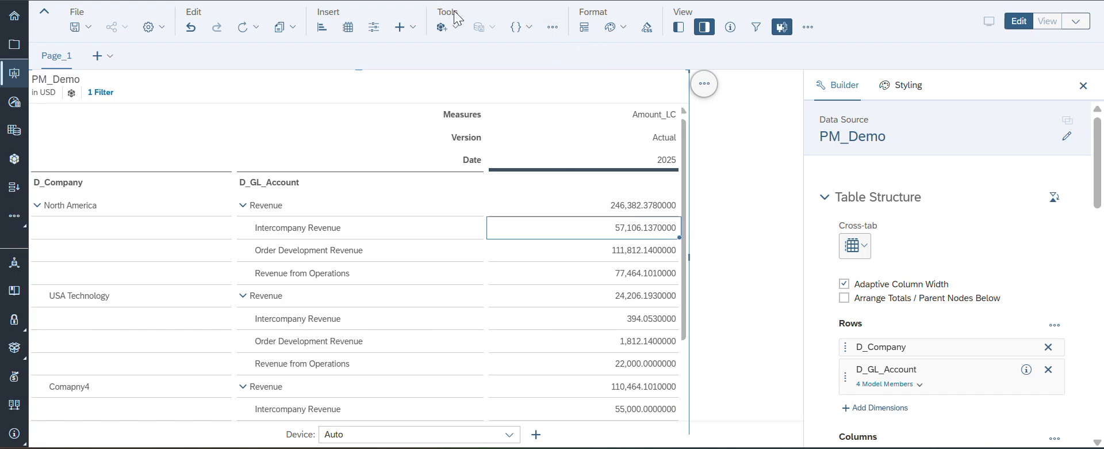
# - Create a blank public version named Forecast with the category Forecast in Version Management
pyautogui.click(556, 38)
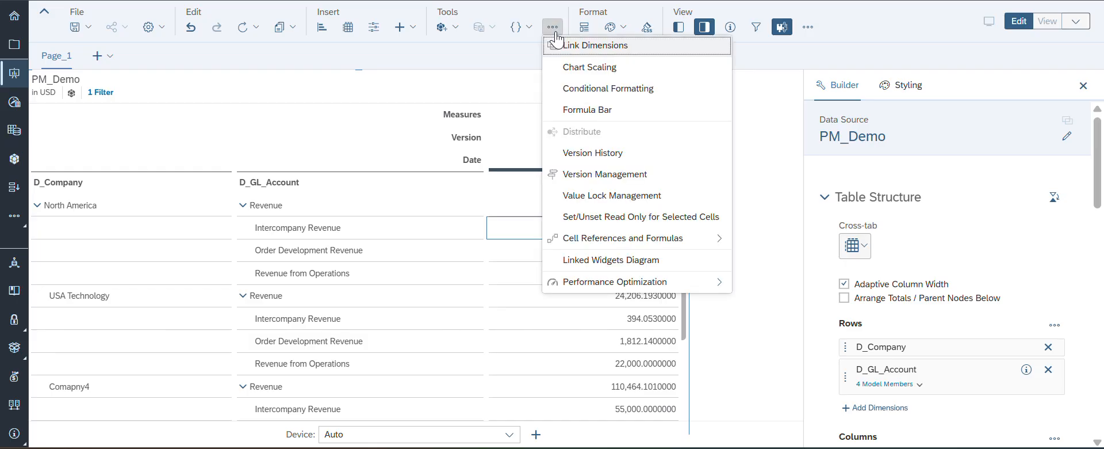
pyautogui.click(610, 175)
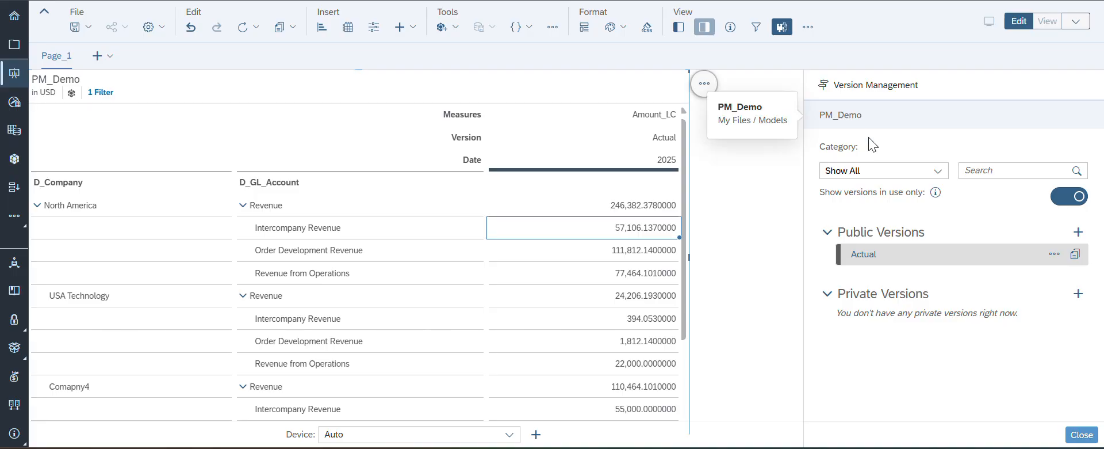
pyautogui.click(883, 264)
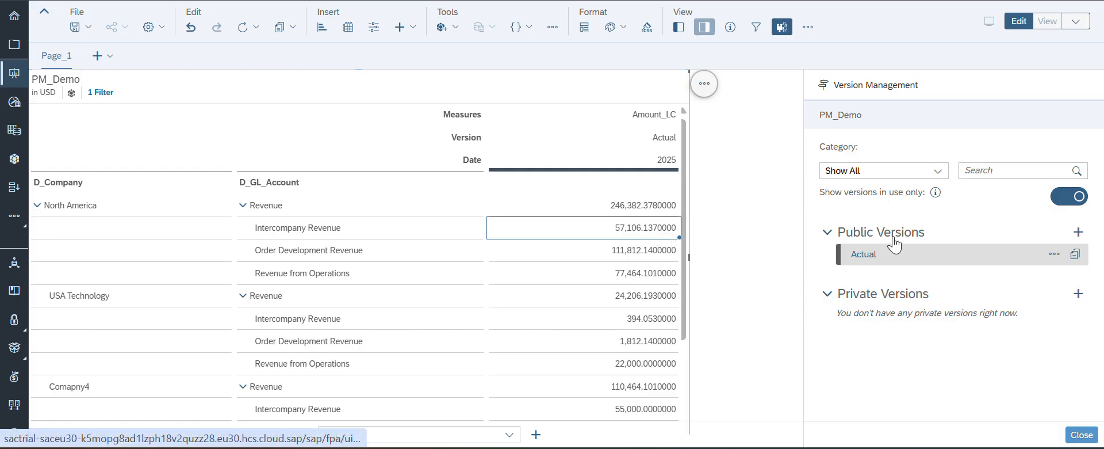
pyautogui.click(1079, 233)
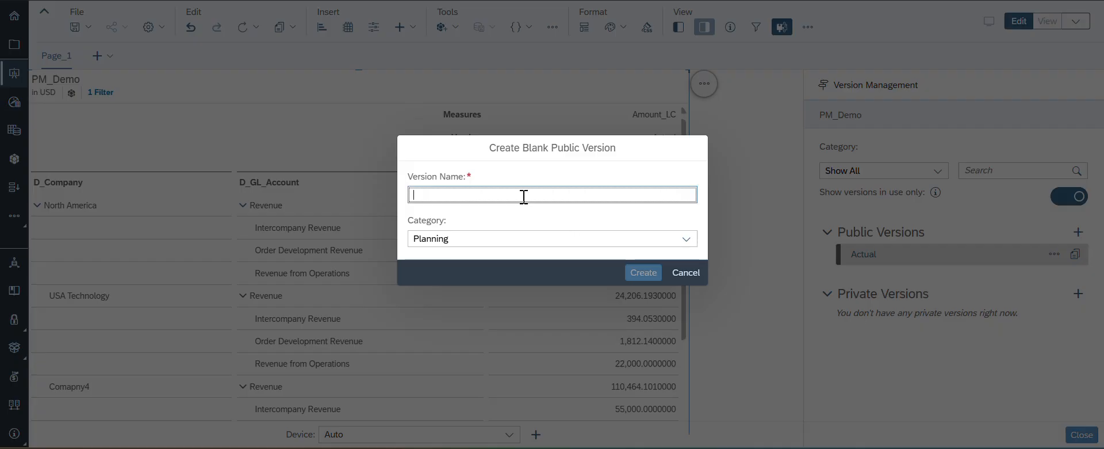
pyautogui.write('Forecast')
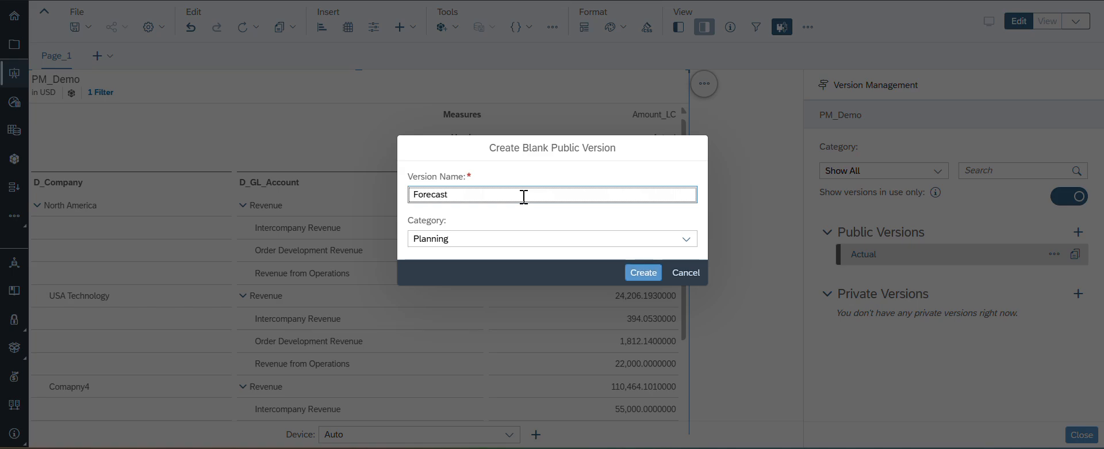
pyautogui.click(687, 238)
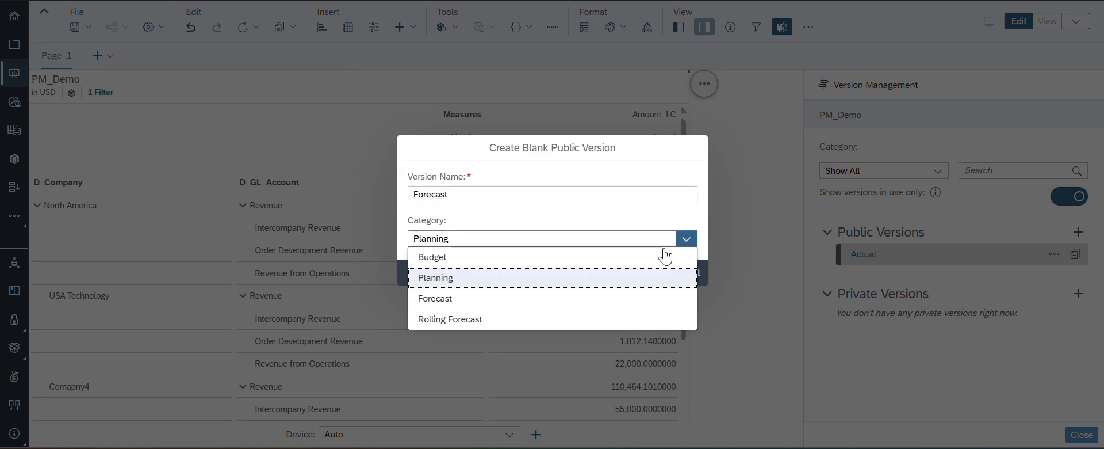
pyautogui.click(449, 299)
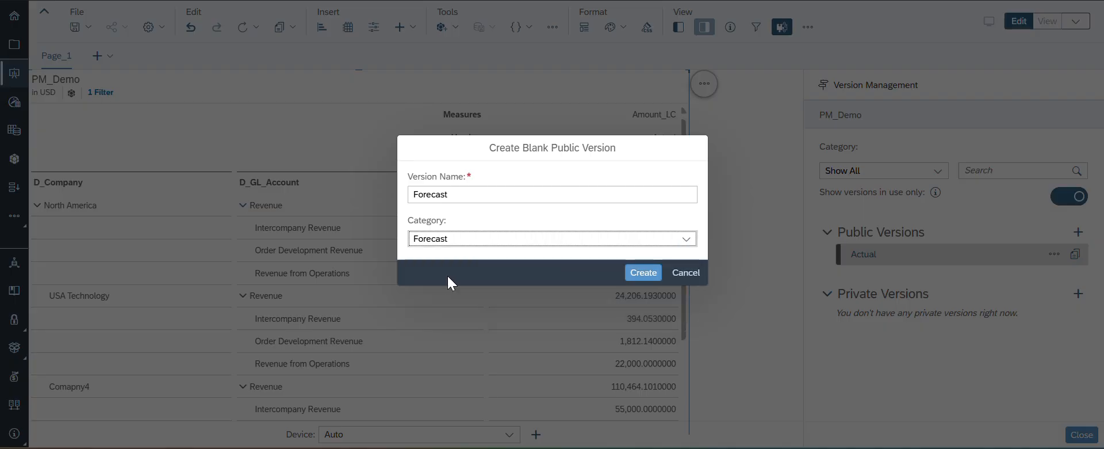
pyautogui.click(645, 275)
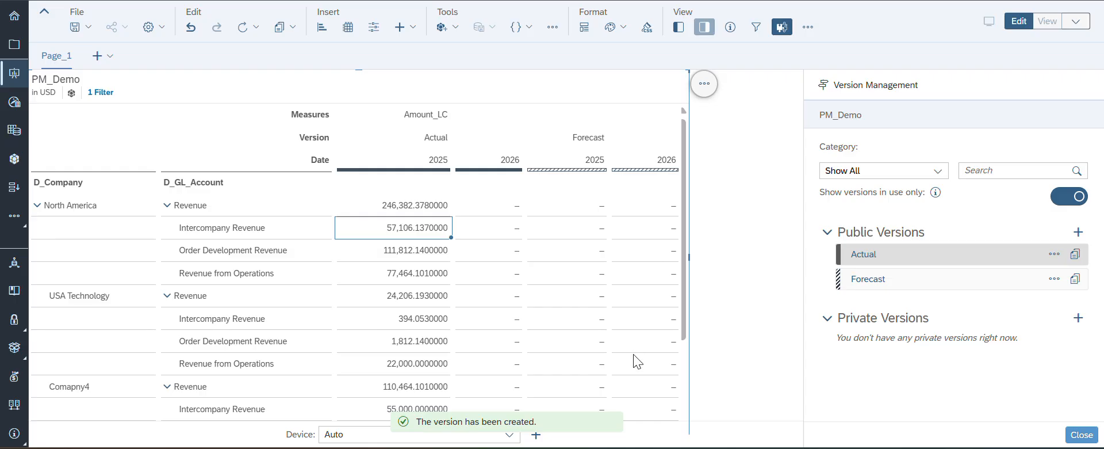
# - Enter 30,000 as the 2025 Forecast value for North America Revenue and publish the Forecast version
pyautogui.click(587, 206)
pyautogui.write('3')
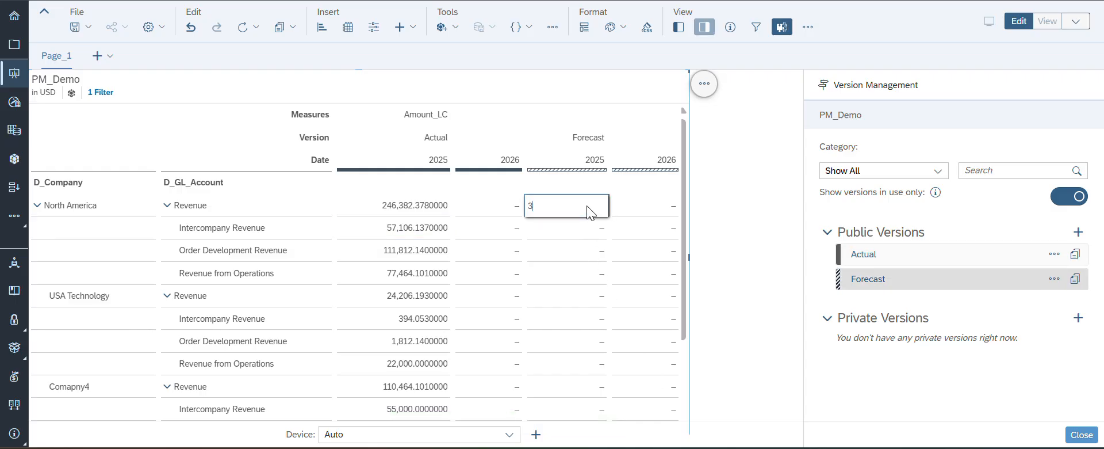
pyautogui.write('0,000')
pyautogui.press('Return')
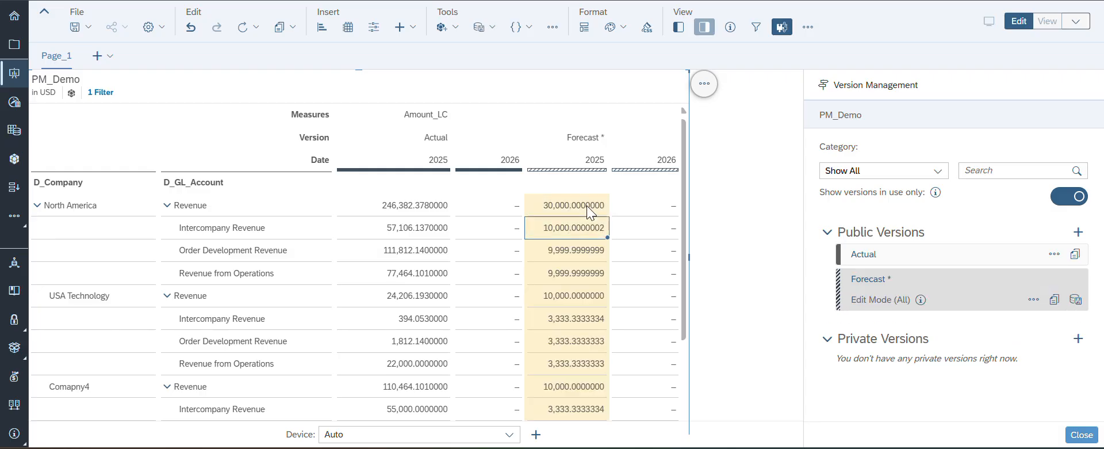
pyautogui.click(1075, 300)
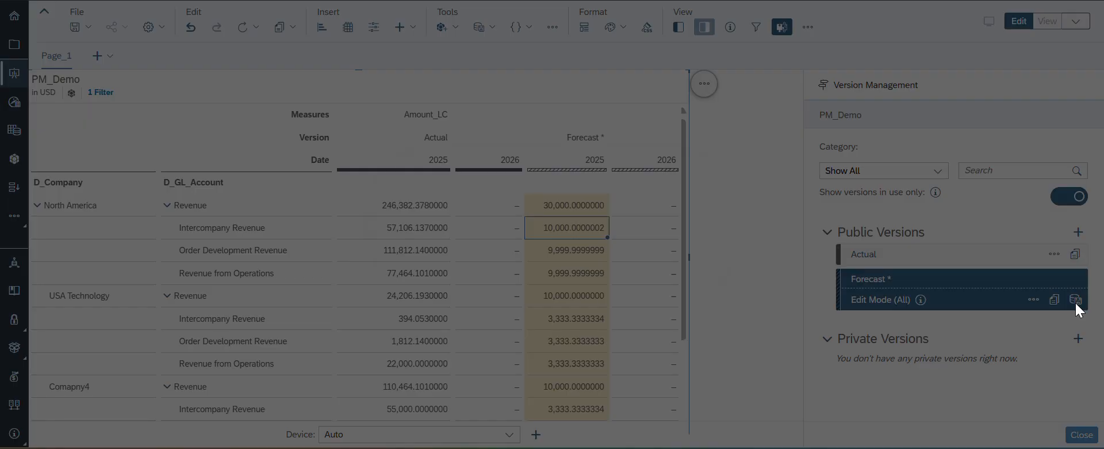
pyautogui.click(643, 241)
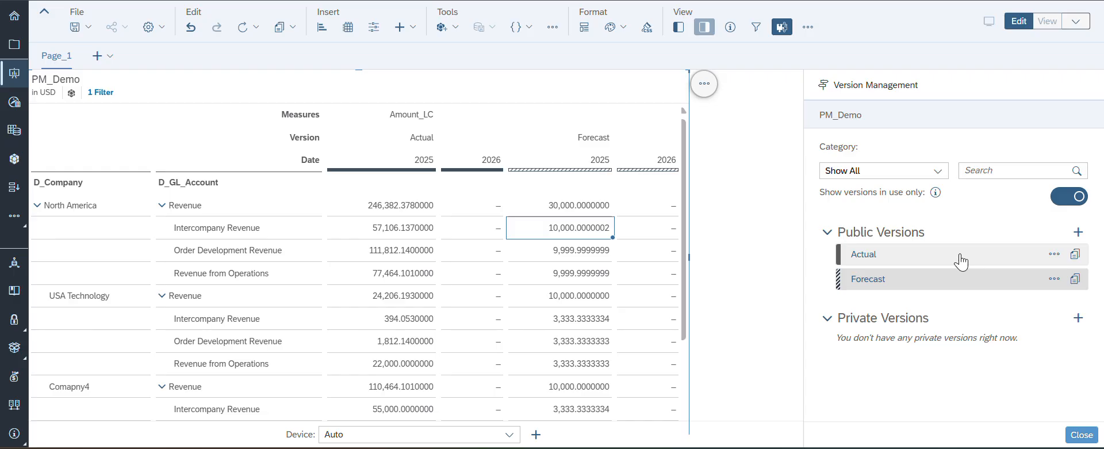
# - Copy all data of the Actual version to a private version named Budget with the category Budget
pyautogui.click(1075, 254)
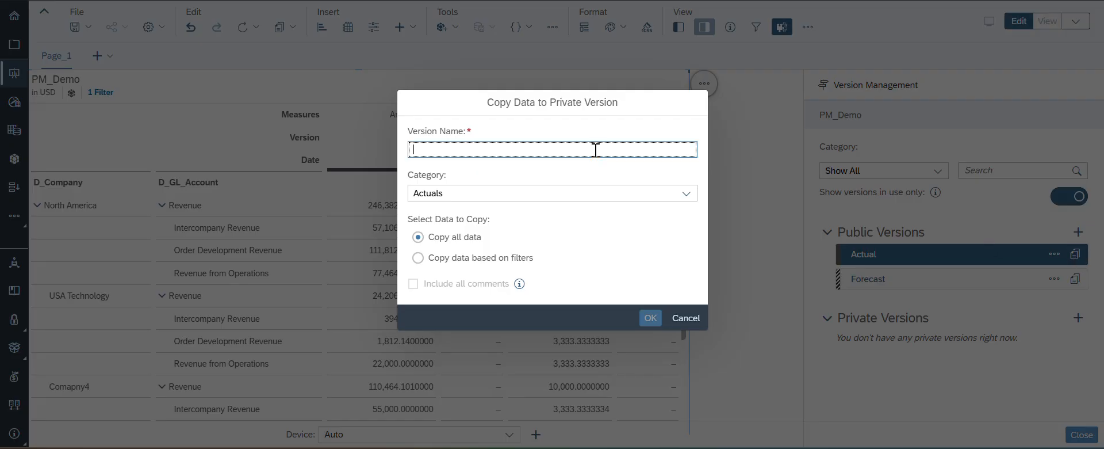
pyautogui.write('budge')
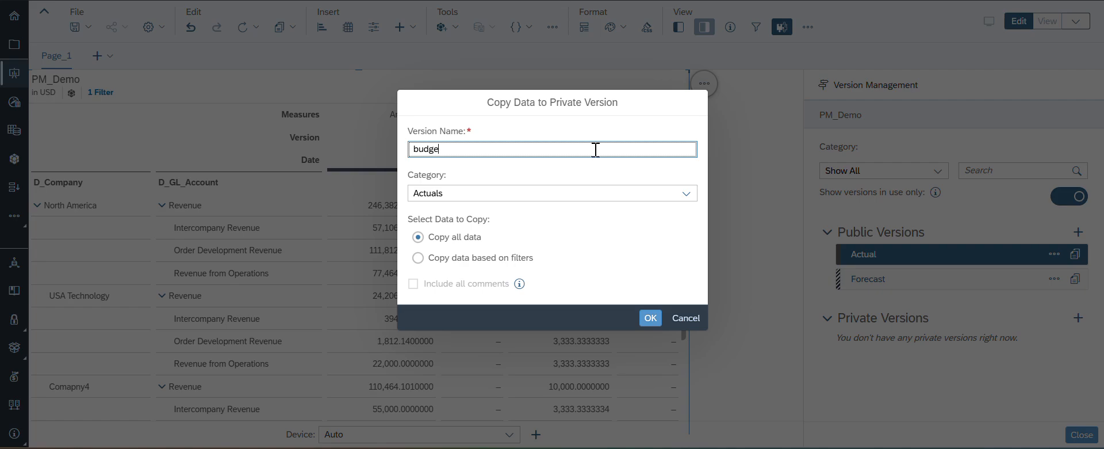
pyautogui.press('BackSpace')
pyautogui.press('BackSpace')
pyautogui.press('BackSpace')
pyautogui.press('BackSpace')
pyautogui.press('BackSpace')
pyautogui.press('BackSpace')
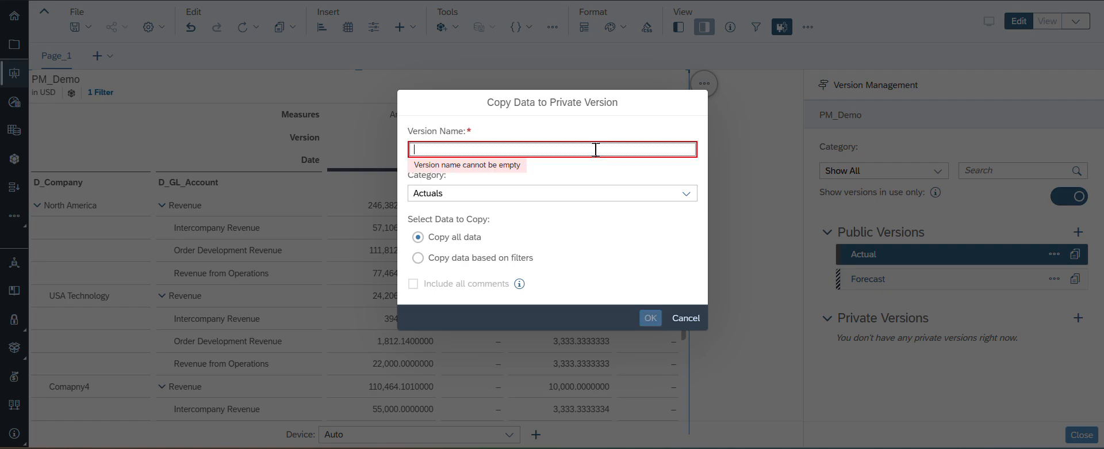
pyautogui.write('Budget')
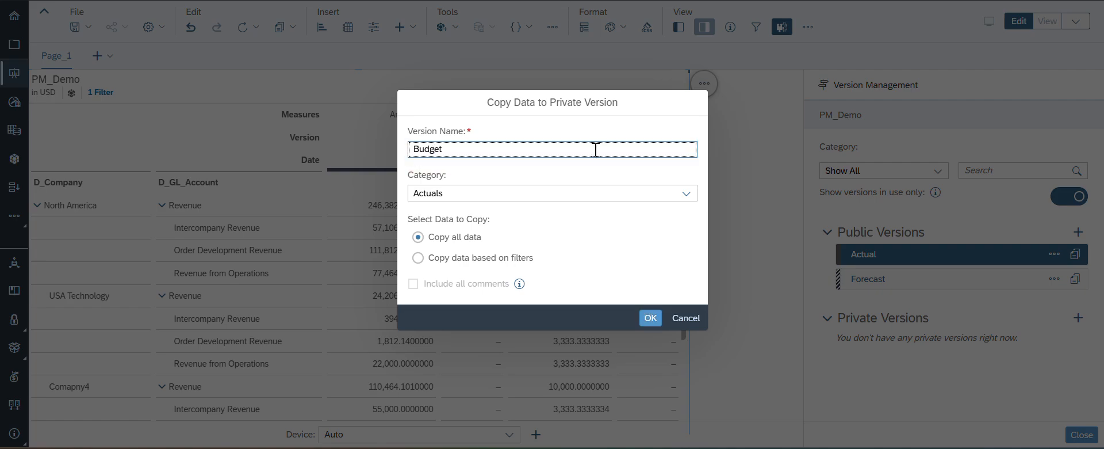
pyautogui.click(685, 193)
pyautogui.click(439, 241)
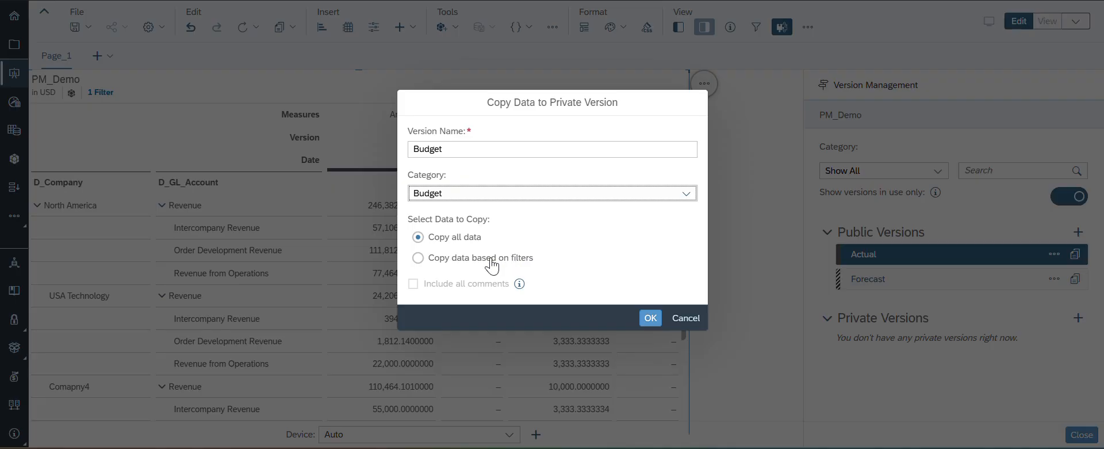
pyautogui.click(650, 319)
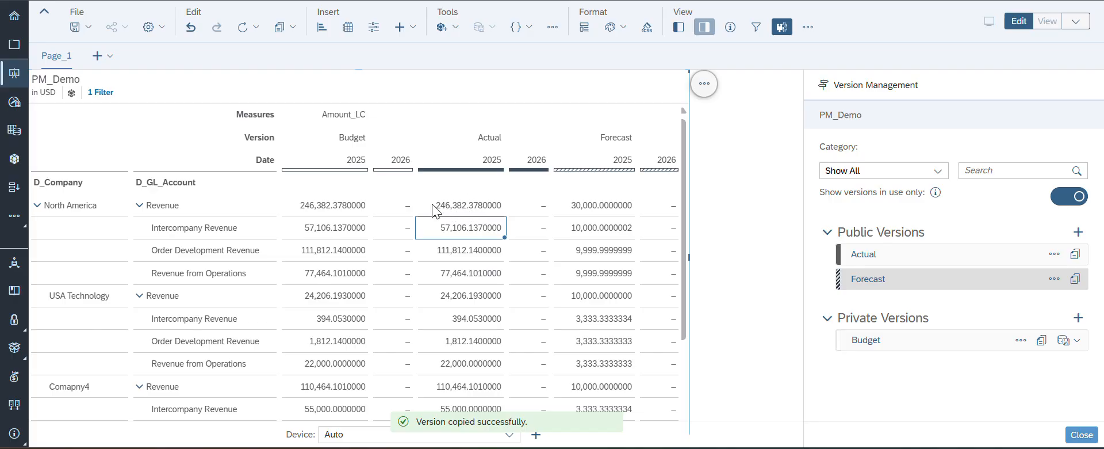
# - Increase the 2025 Budget value for North America Revenue by 15% with the entry +15%
pyautogui.doubleClick(347, 205)
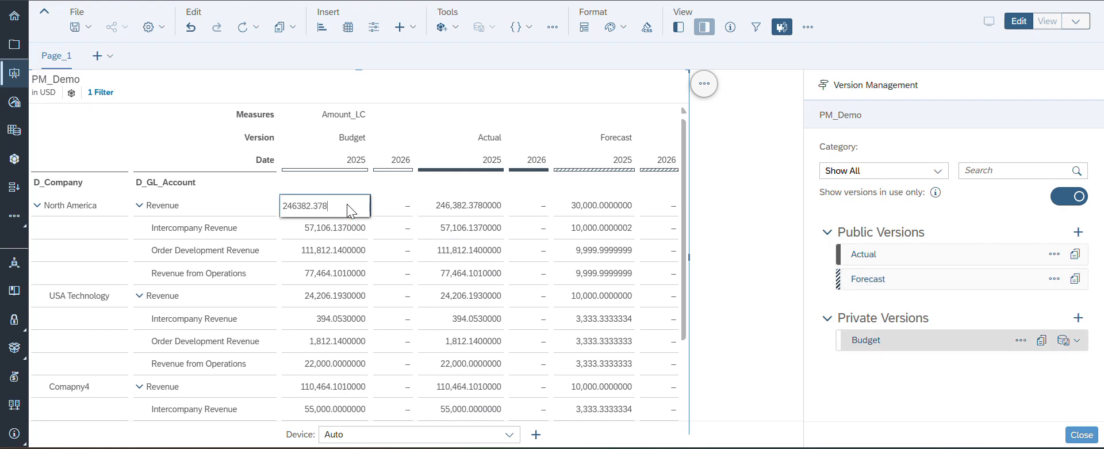
pyautogui.press('BackSpace')
pyautogui.press('BackSpace')
pyautogui.press('BackSpace')
pyautogui.press('BackSpace')
pyautogui.press('BackSpace')
pyautogui.press('BackSpace')
pyautogui.press('BackSpace')
pyautogui.press('BackSpace')
pyautogui.press('BackSpace')
pyautogui.write('+15%')
pyautogui.press('Return')
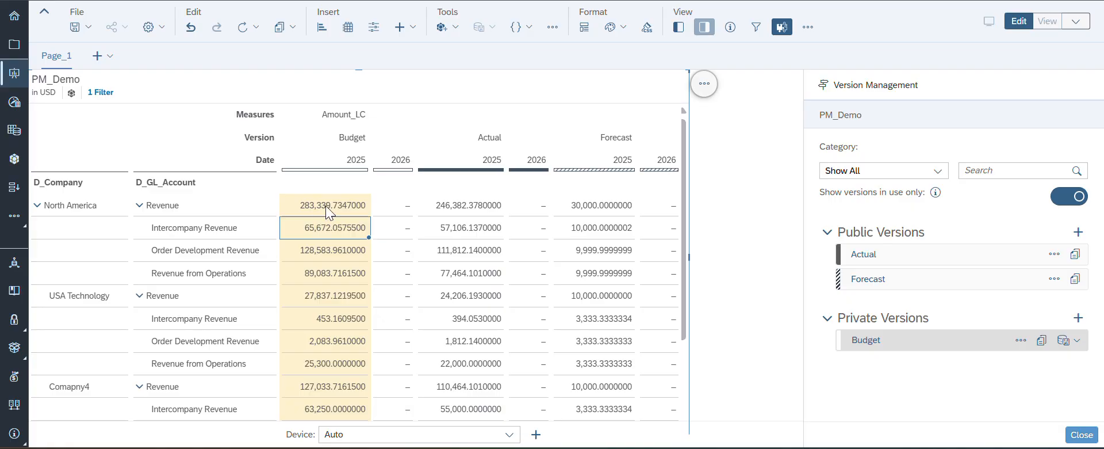
# - Check the version history of Forecast and Budget, and revert Budget to its Copy to a Private Version step
pyautogui.click(552, 27)
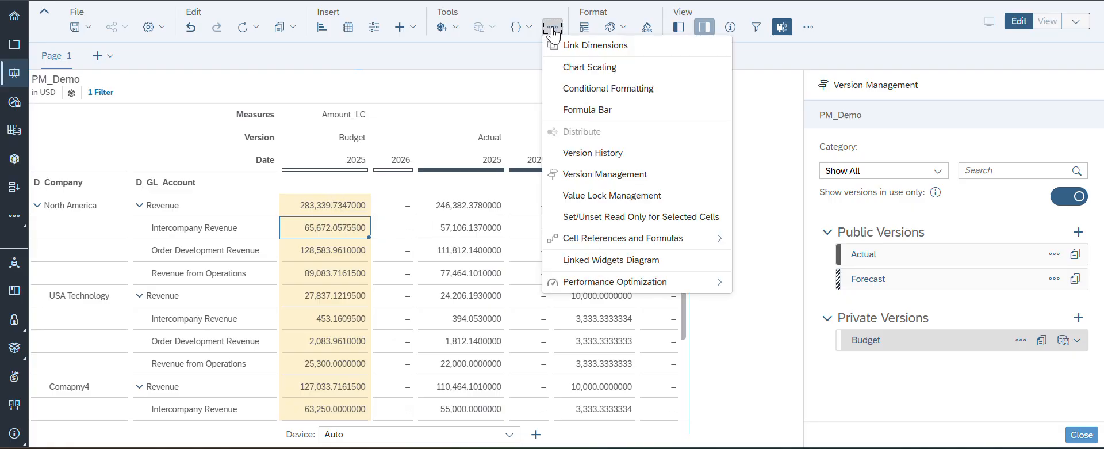
pyautogui.click(597, 153)
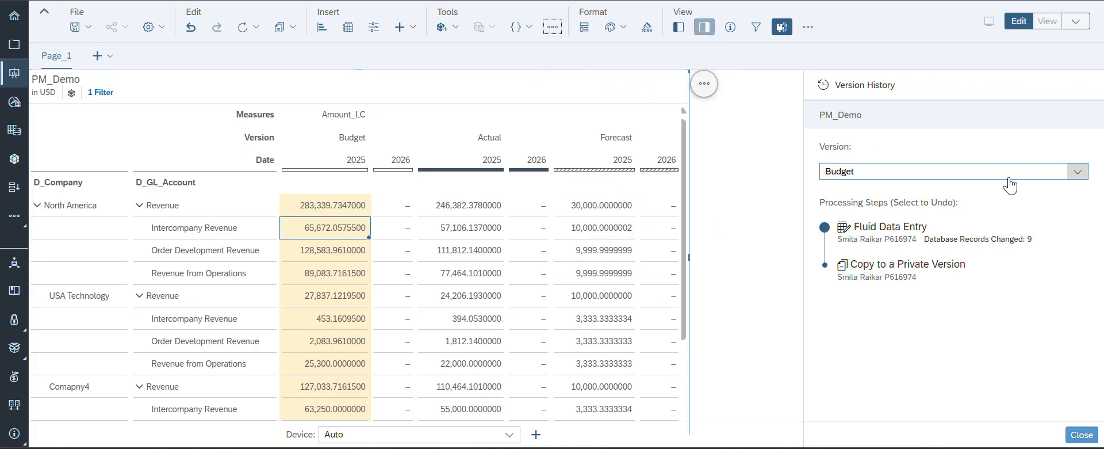
pyautogui.click(1077, 172)
pyautogui.click(904, 236)
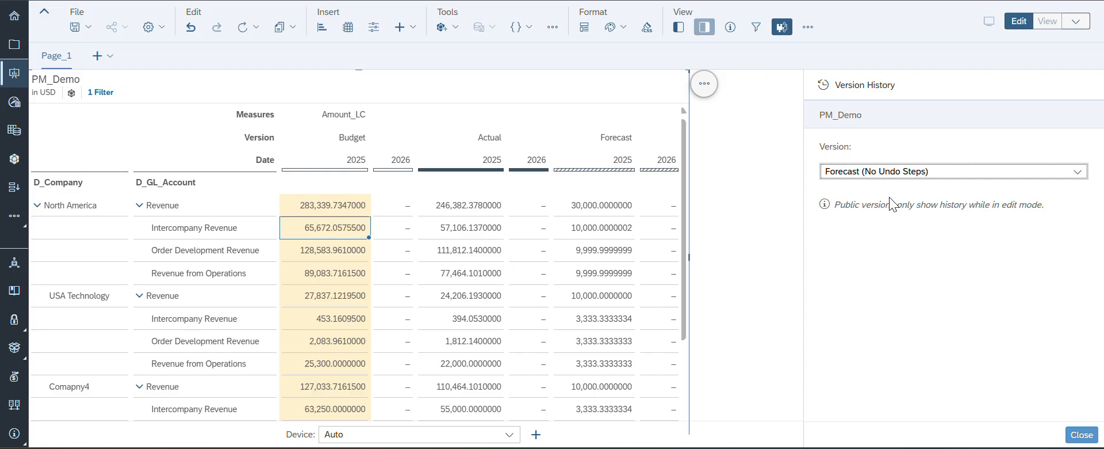
pyautogui.click(1077, 171)
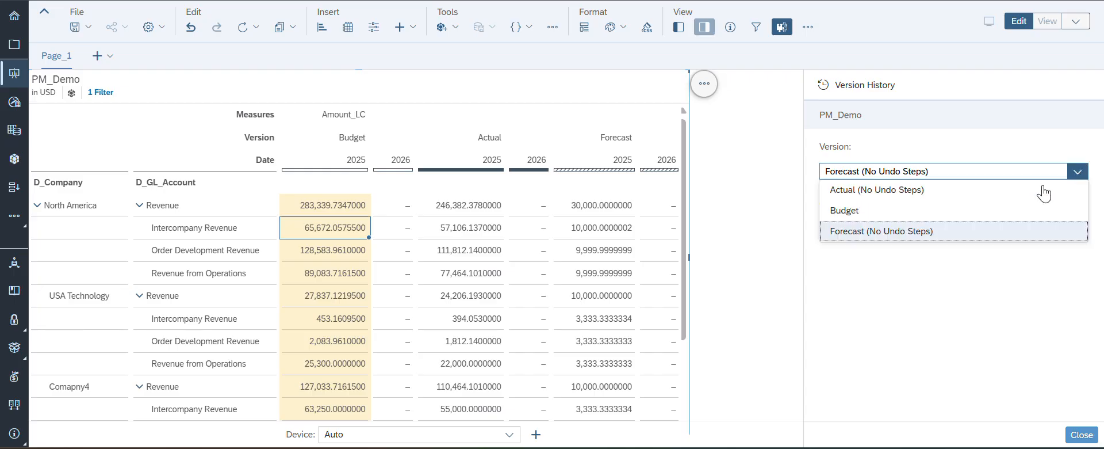
pyautogui.click(857, 213)
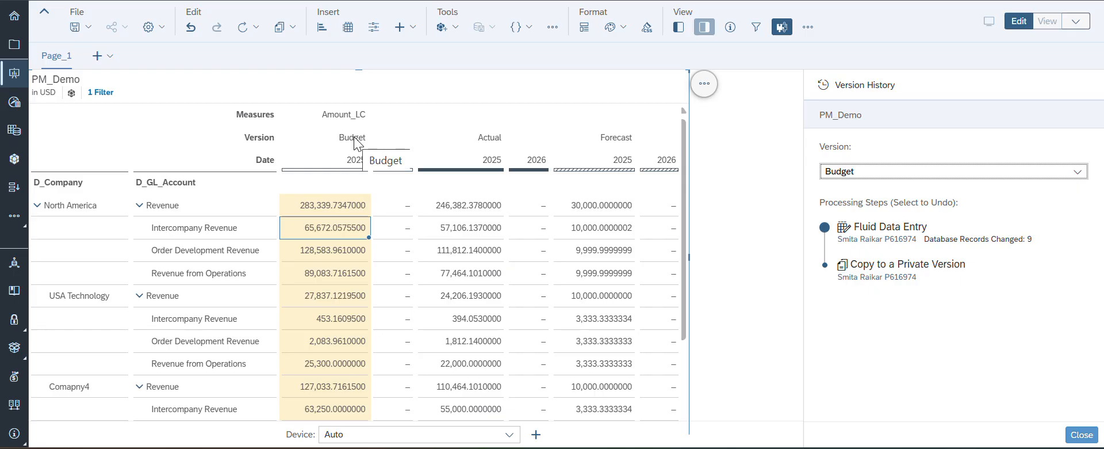
pyautogui.click(874, 269)
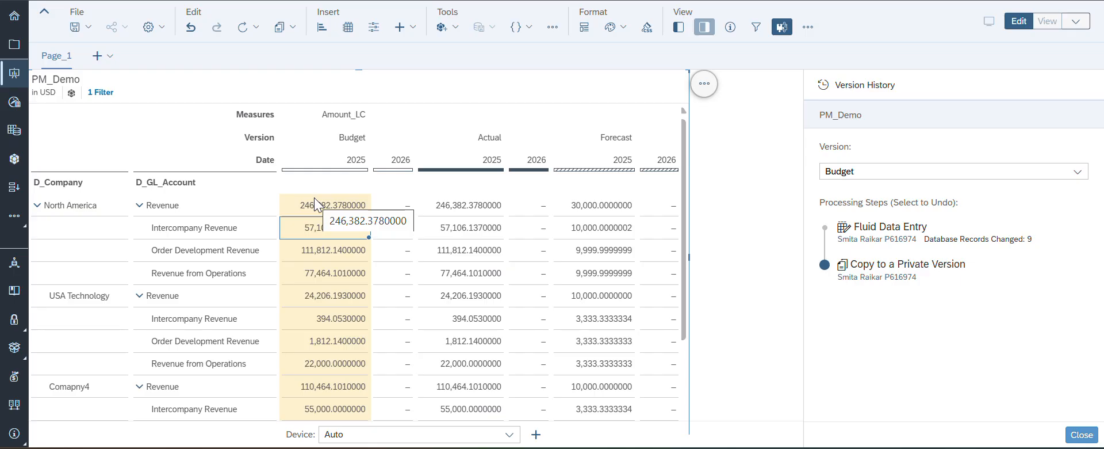
# - Double the 2025 Budget value for North America Revenue and close the version history
pyautogui.doubleClick(330, 205)
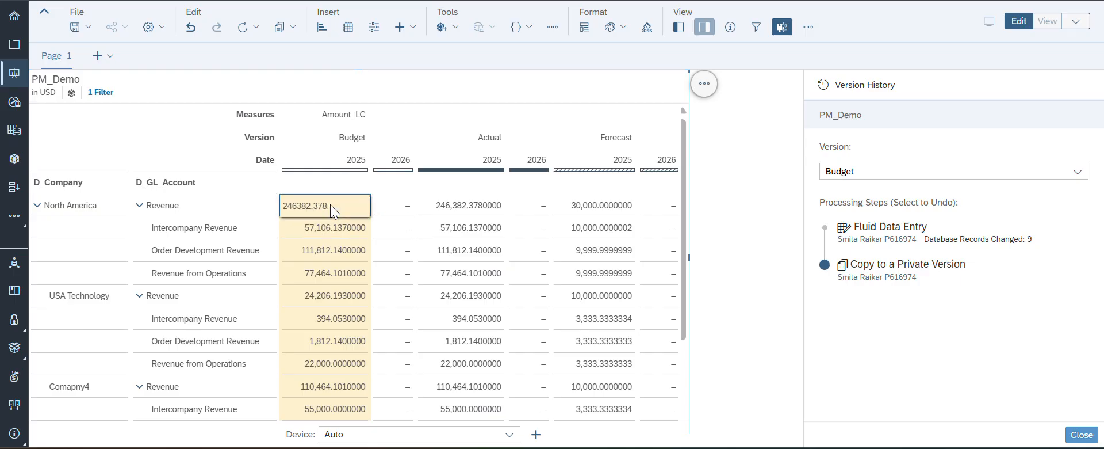
pyautogui.press('BackSpace')
pyautogui.press('BackSpace')
pyautogui.press('BackSpace')
pyautogui.press('BackSpace')
pyautogui.press('BackSpace')
pyautogui.press('BackSpace')
pyautogui.press('Return')
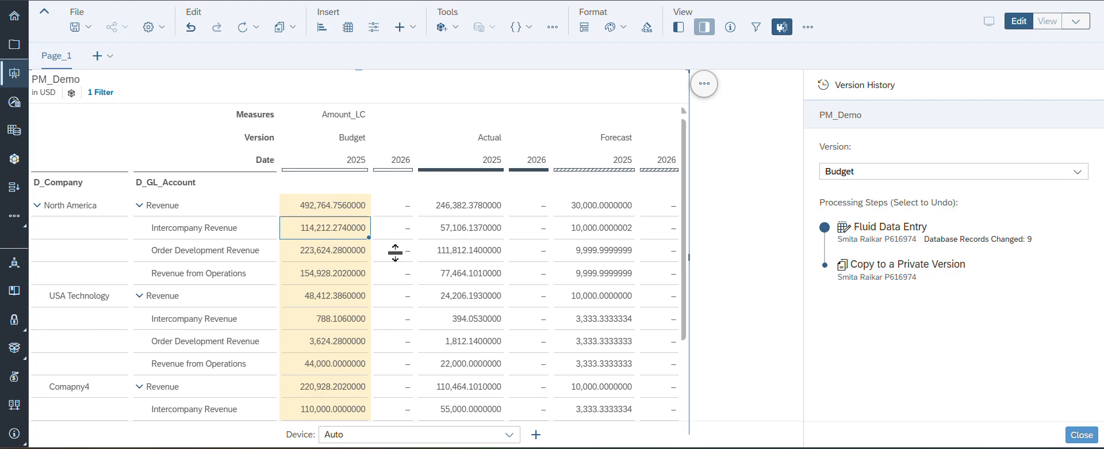
pyautogui.click(1081, 434)
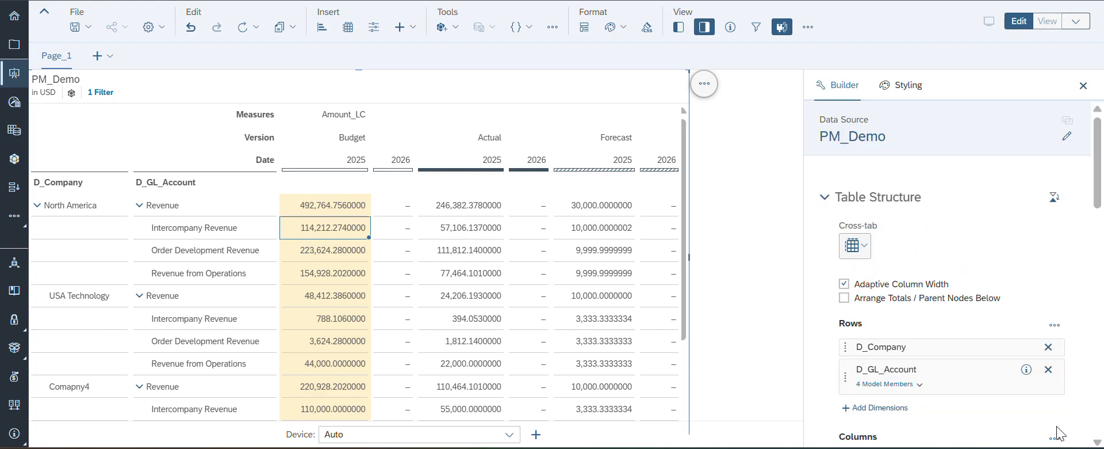
# - Publish the private Budget version as a public version named Budget in the Budget category
pyautogui.click(552, 27)
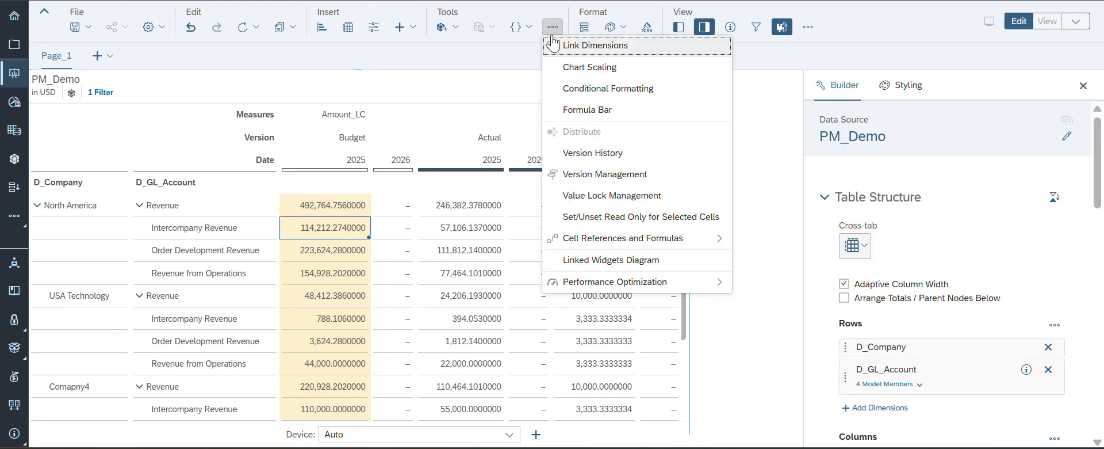
pyautogui.click(588, 176)
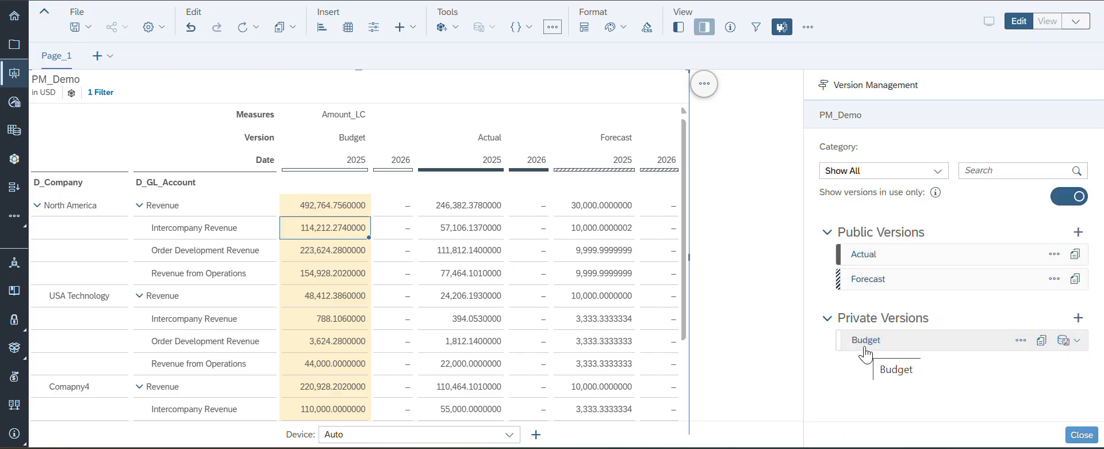
pyautogui.click(1075, 342)
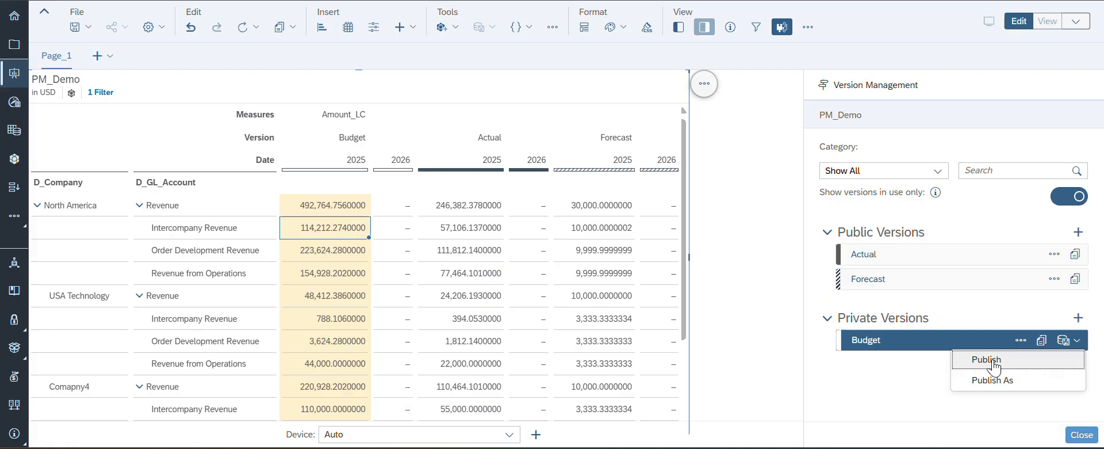
pyautogui.click(1004, 379)
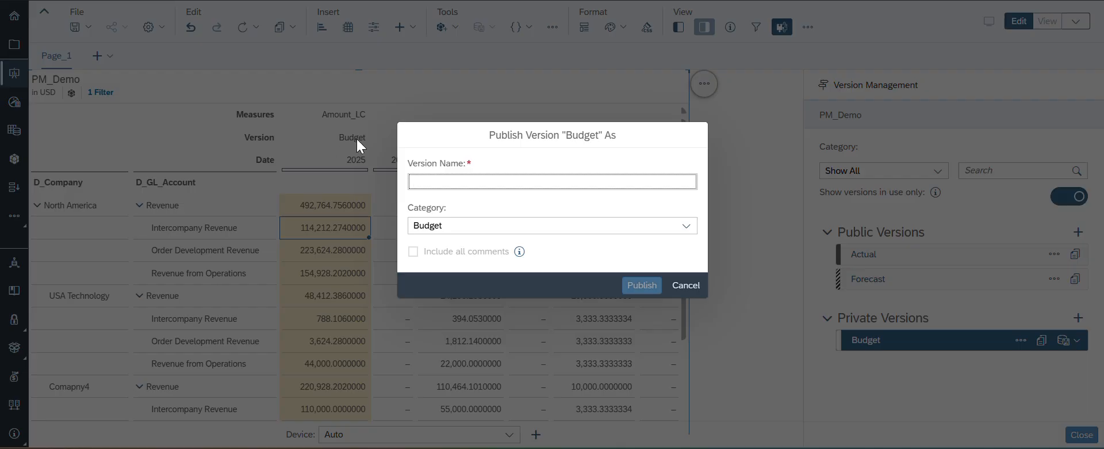
pyautogui.click(460, 181)
pyautogui.write('Budge')
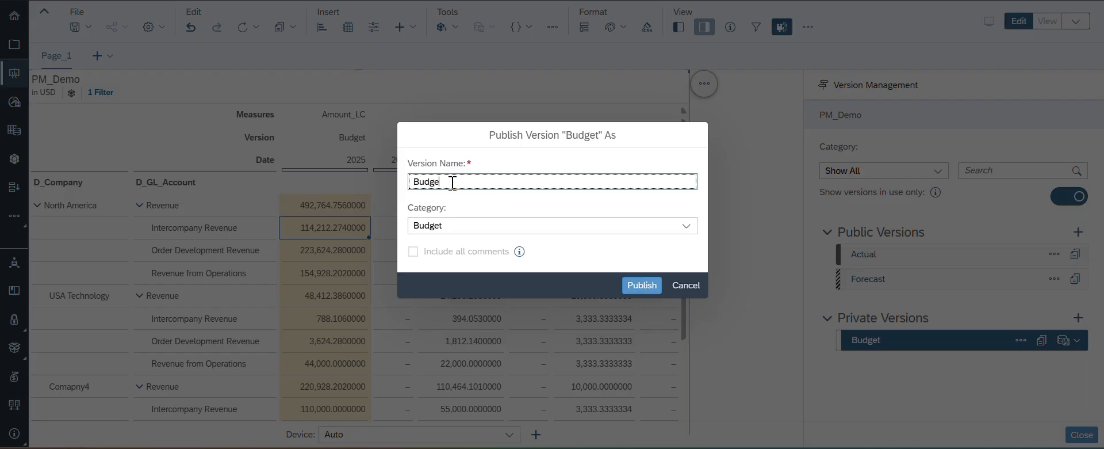
pyautogui.write('t')
pyautogui.click(642, 285)
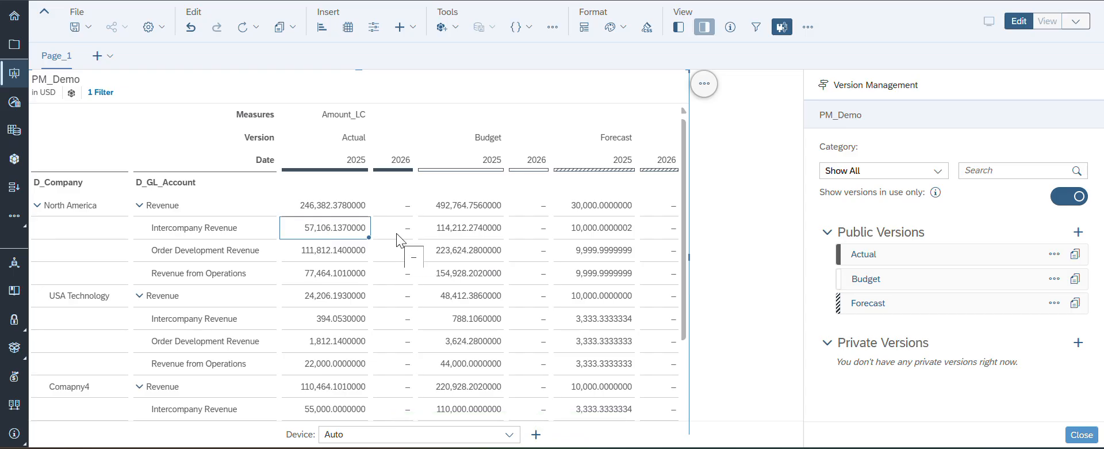
# - Create a blank private version named FC01 in the Rolling Forecast category, without a source version
pyautogui.doubleClick(354, 210)
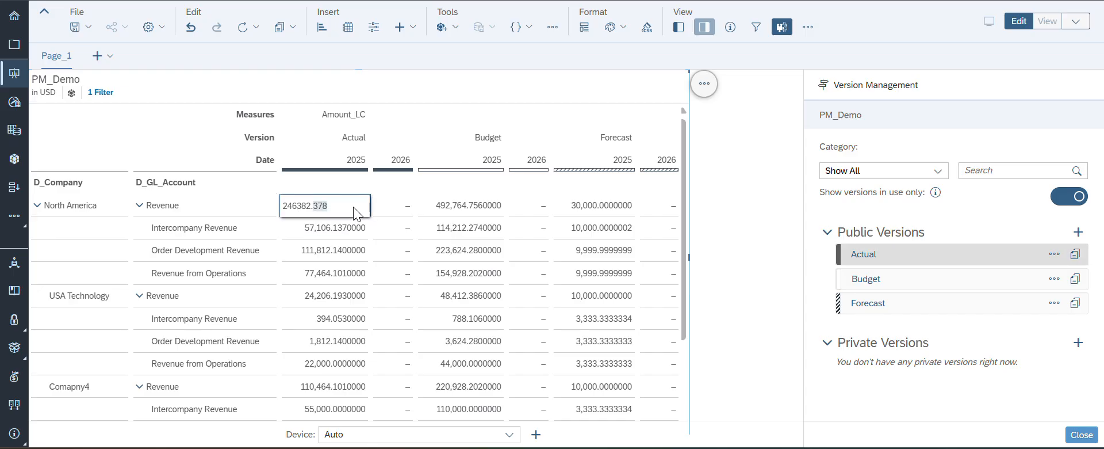
pyautogui.press('Escape')
pyautogui.click(1079, 344)
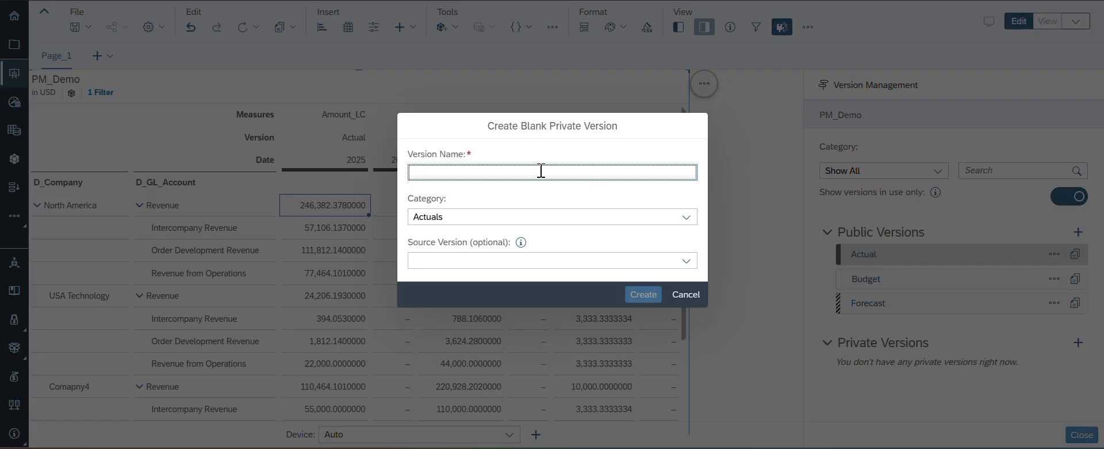
pyautogui.write('FC01')
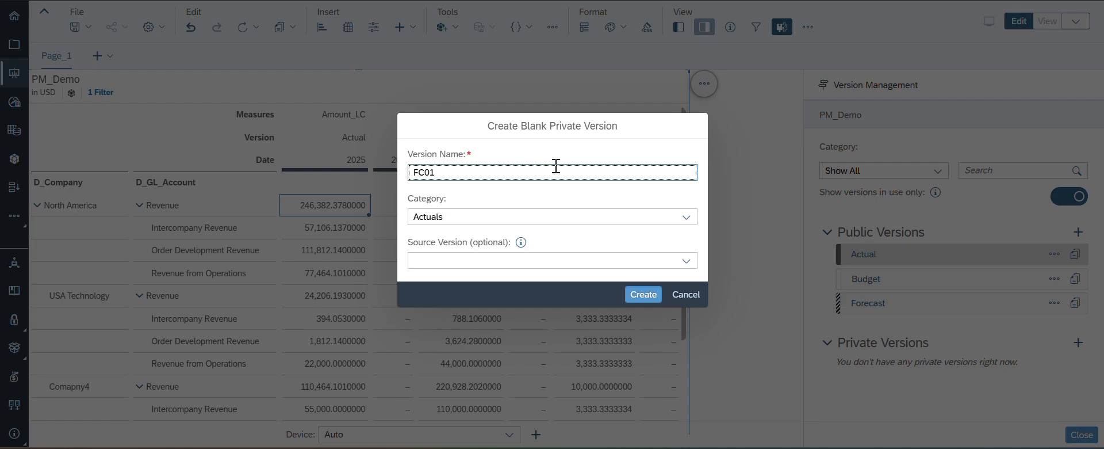
pyautogui.click(684, 218)
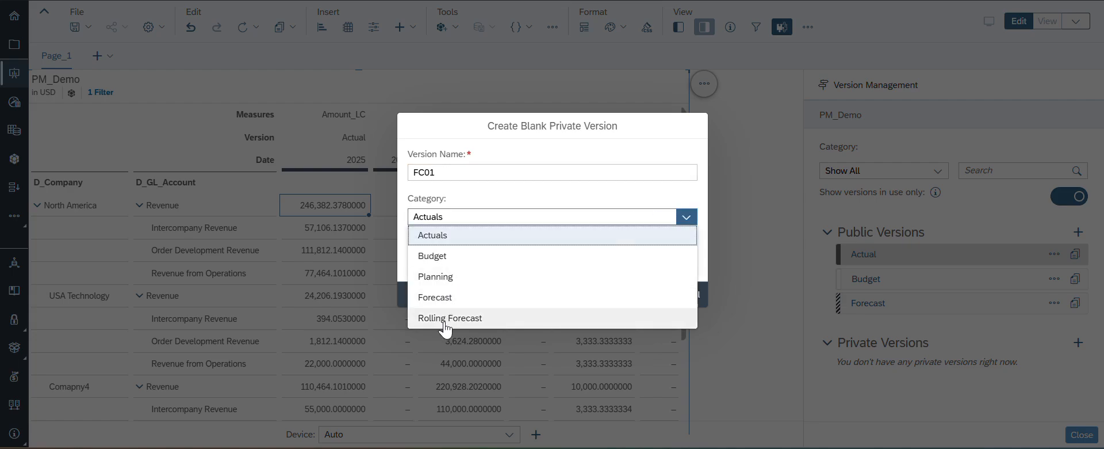
pyautogui.click(446, 318)
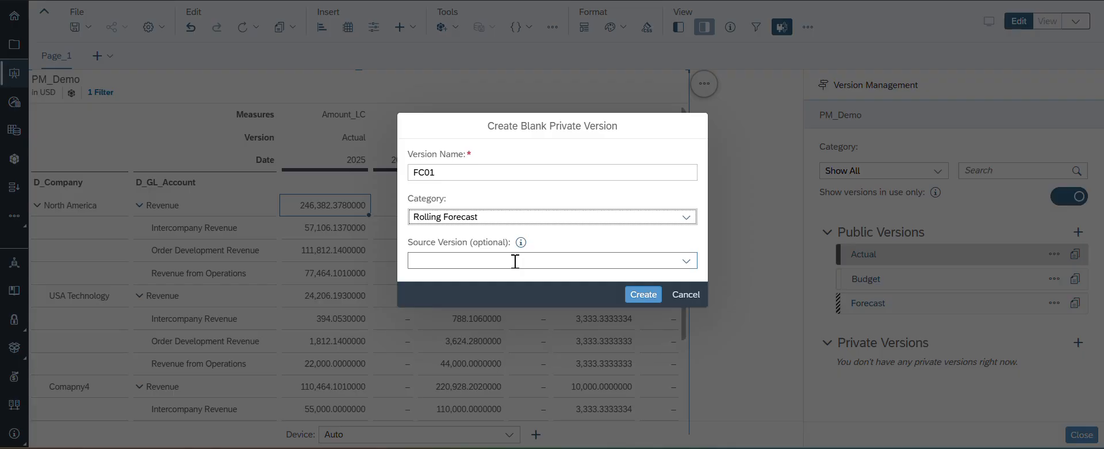
pyautogui.click(644, 296)
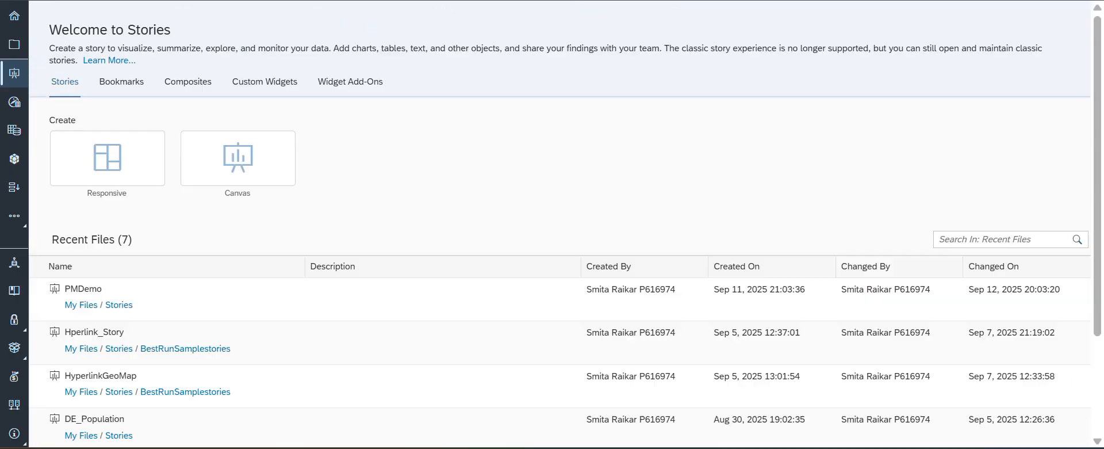
# - Open the PM_Demo model in the Modeler and dismiss the spatial data warnings for D_Company and D_Country
pyautogui.click(18, 161)
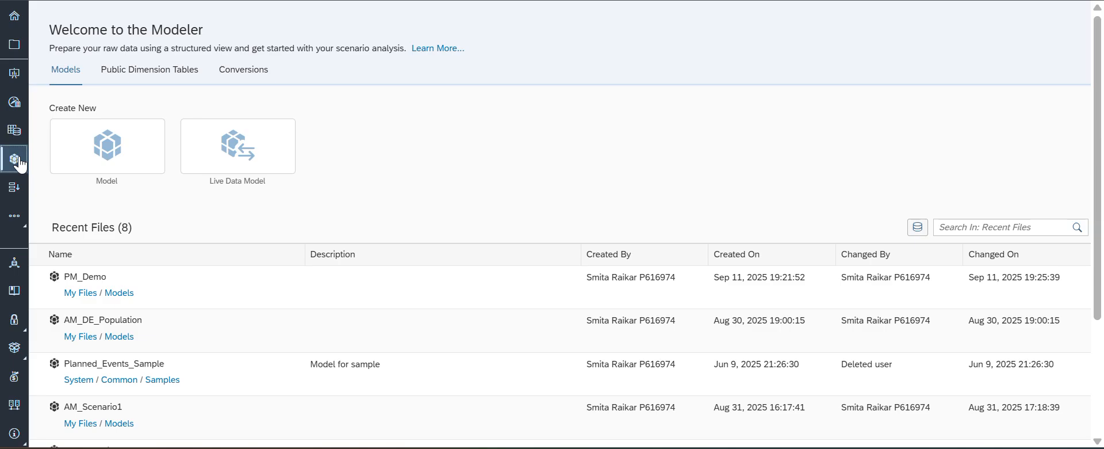
pyautogui.click(86, 277)
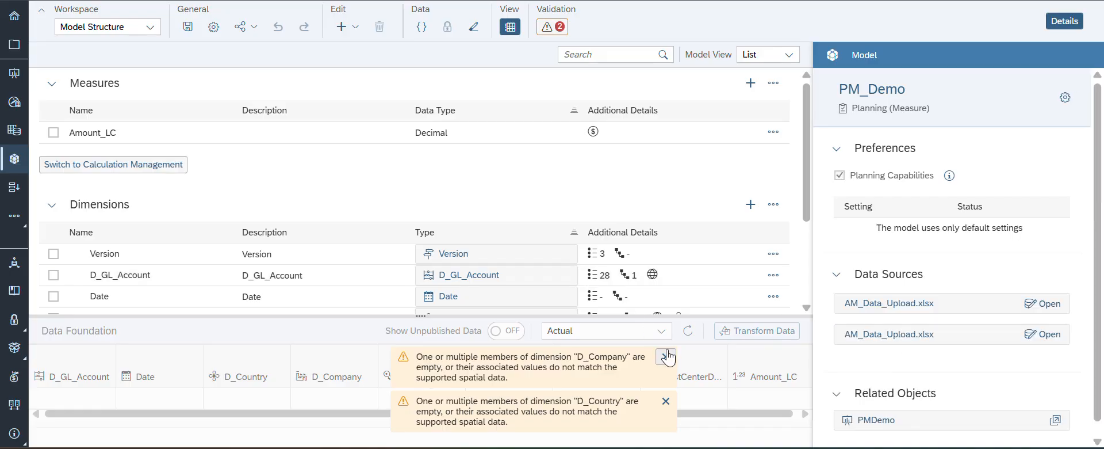
pyautogui.click(668, 356)
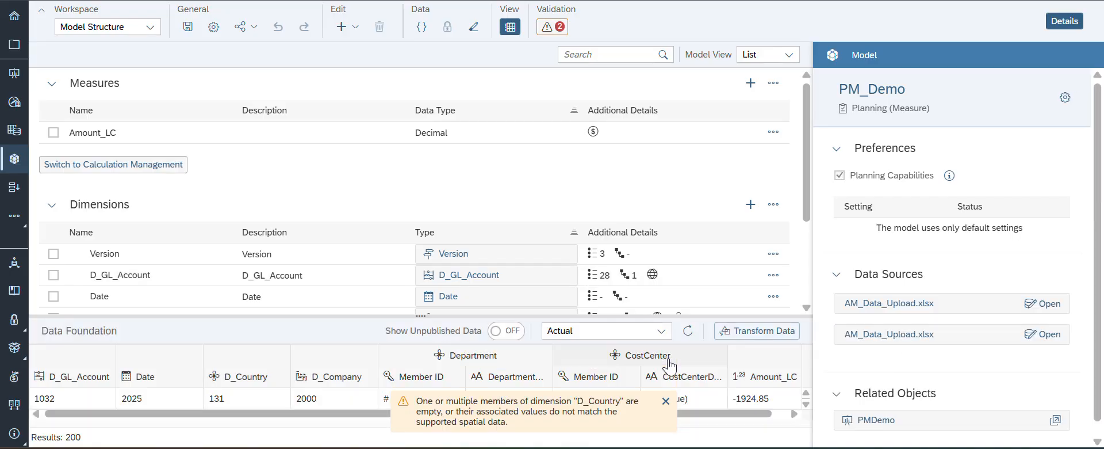
pyautogui.click(666, 401)
# - Review the members of the Version dimension and the planning settings of the model without changing them
pyautogui.click(565, 253)
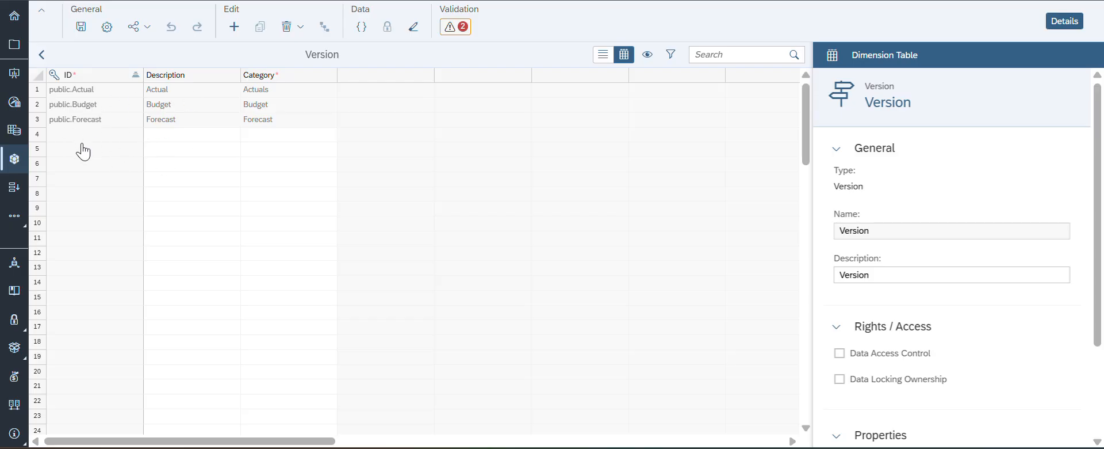
pyautogui.click(42, 55)
pyautogui.click(215, 29)
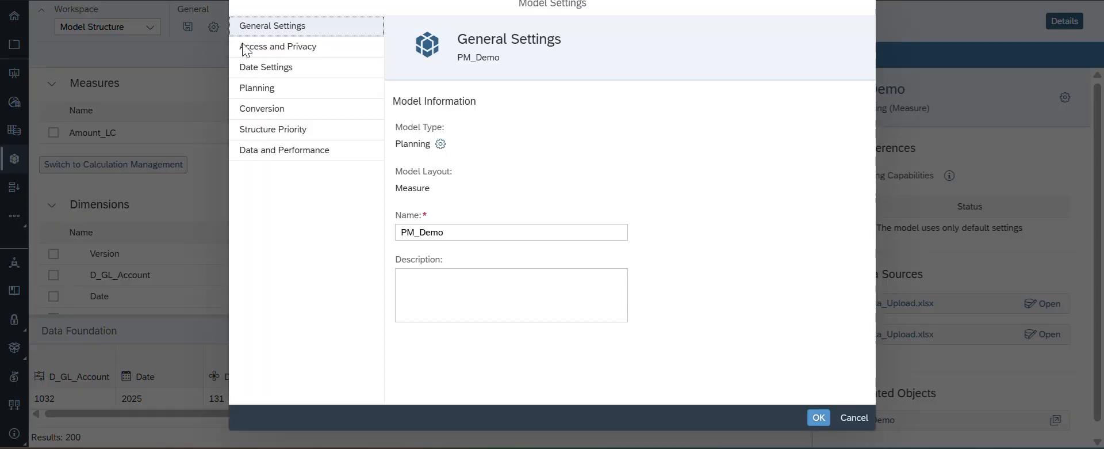
pyautogui.click(292, 91)
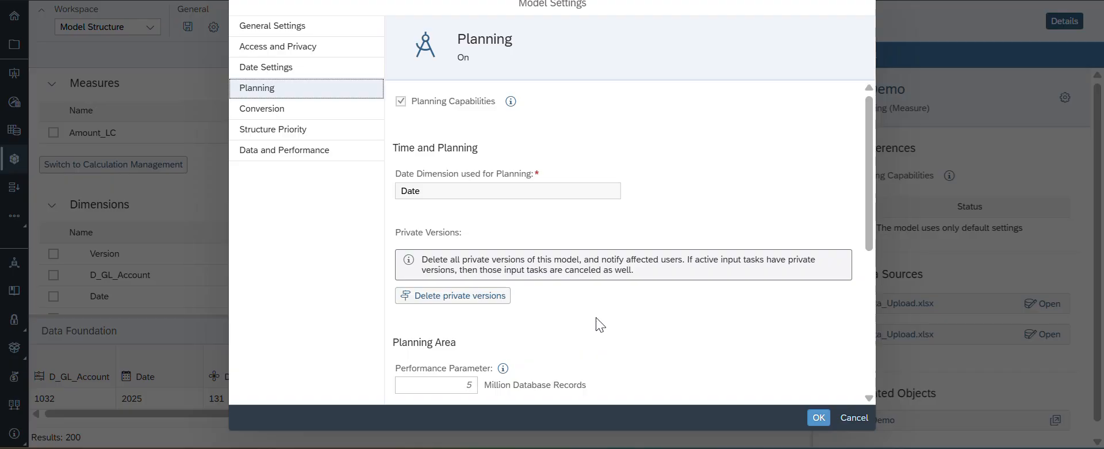
pyautogui.click(854, 417)
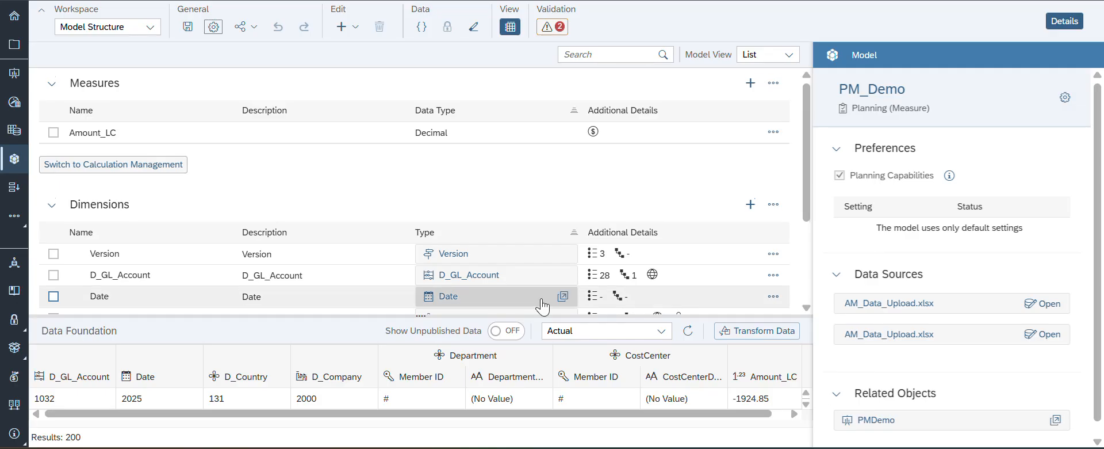
# - Display the data of private version FC01 in the Data Foundation and check the list of versions
pyautogui.scroll(-1, 517, 294)
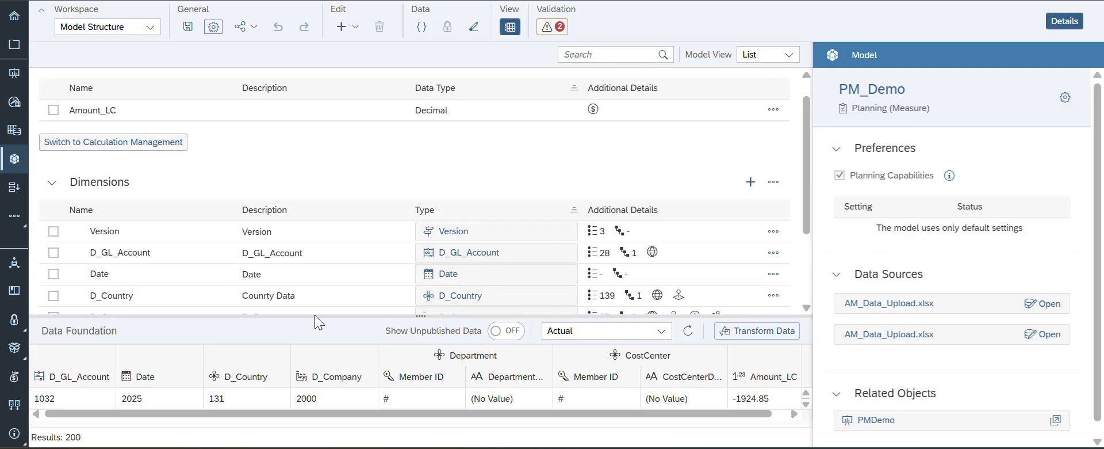
pyautogui.click(661, 331)
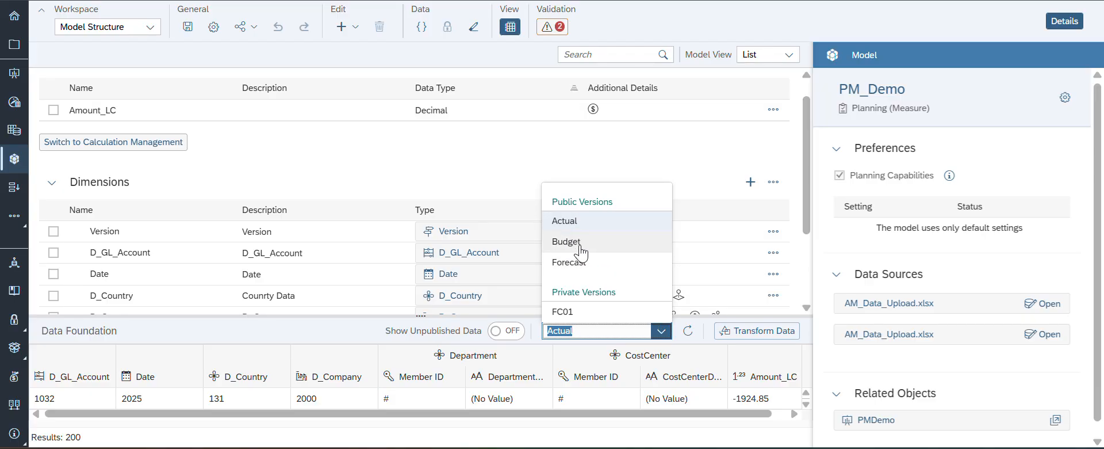
pyautogui.click(569, 312)
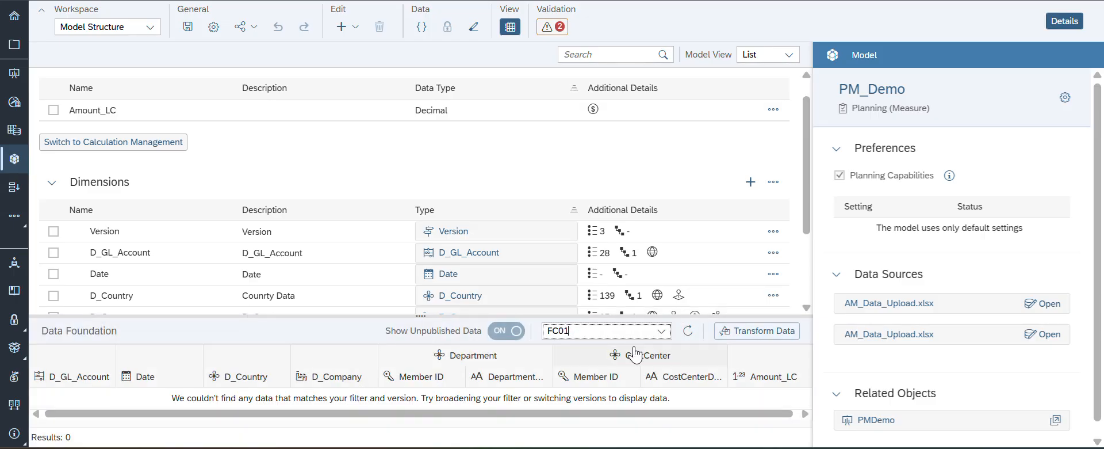
pyautogui.click(661, 333)
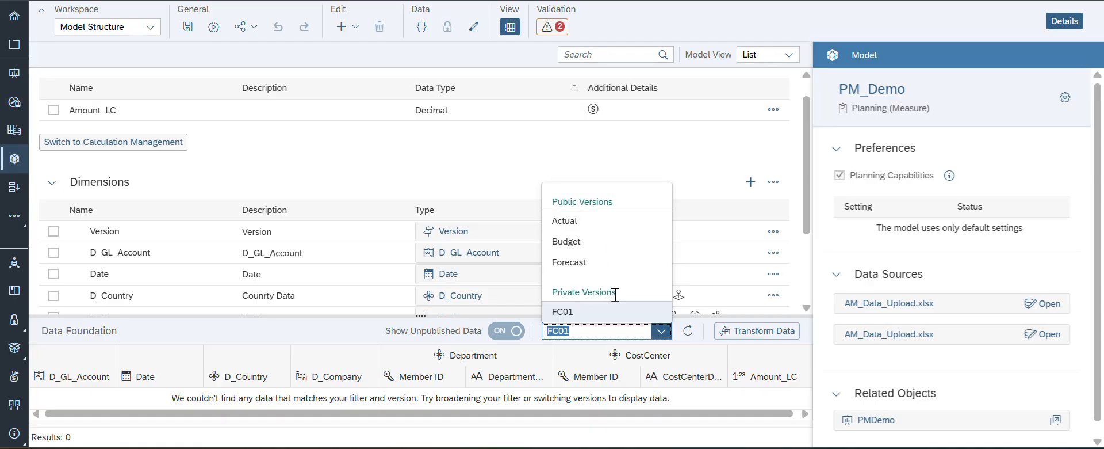
# - Delete all private versions of the PM_Demo model through its planning settings and accept the model settings
pyautogui.click(214, 27)
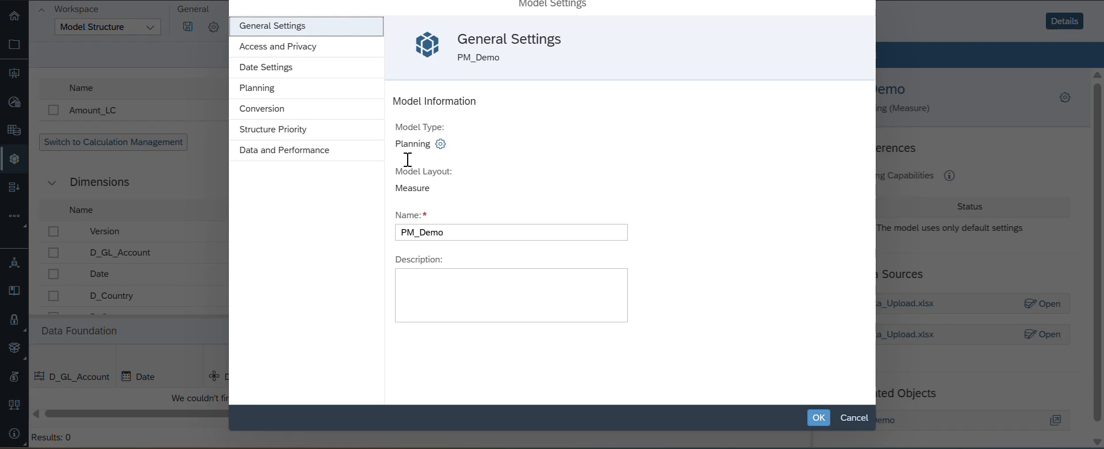
pyautogui.click(282, 92)
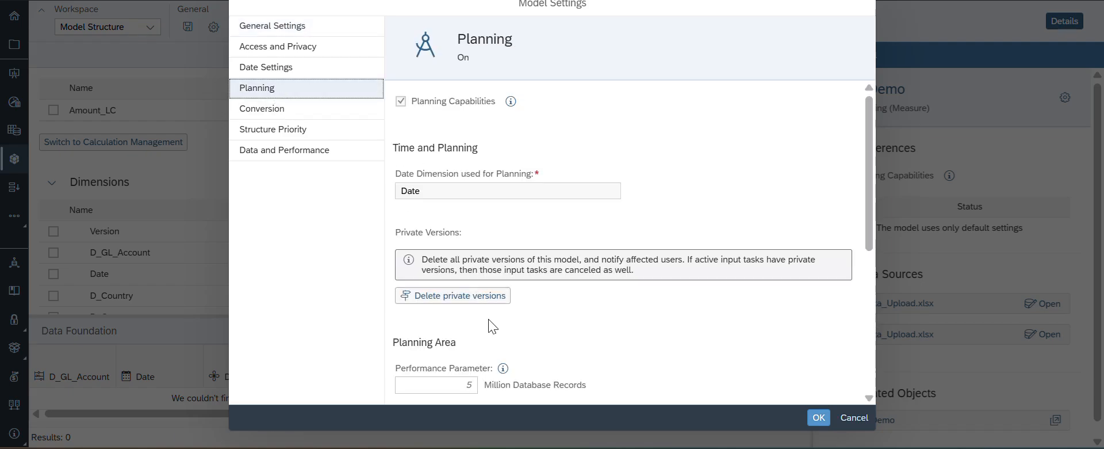
pyautogui.click(464, 297)
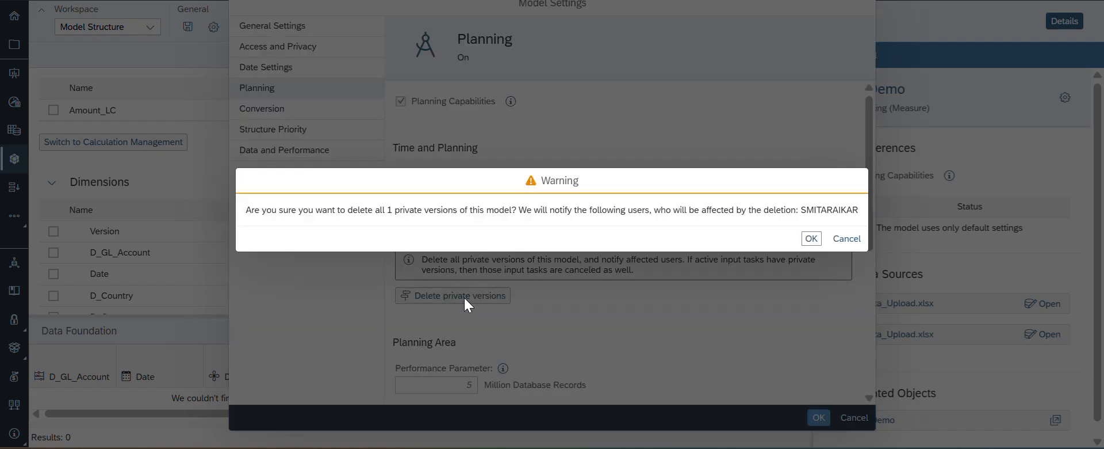
pyautogui.click(810, 241)
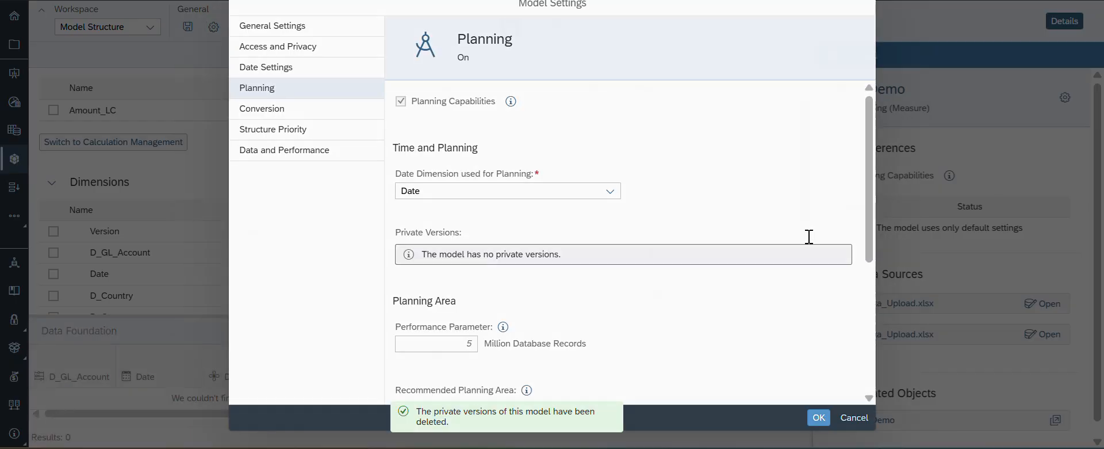
pyautogui.click(826, 424)
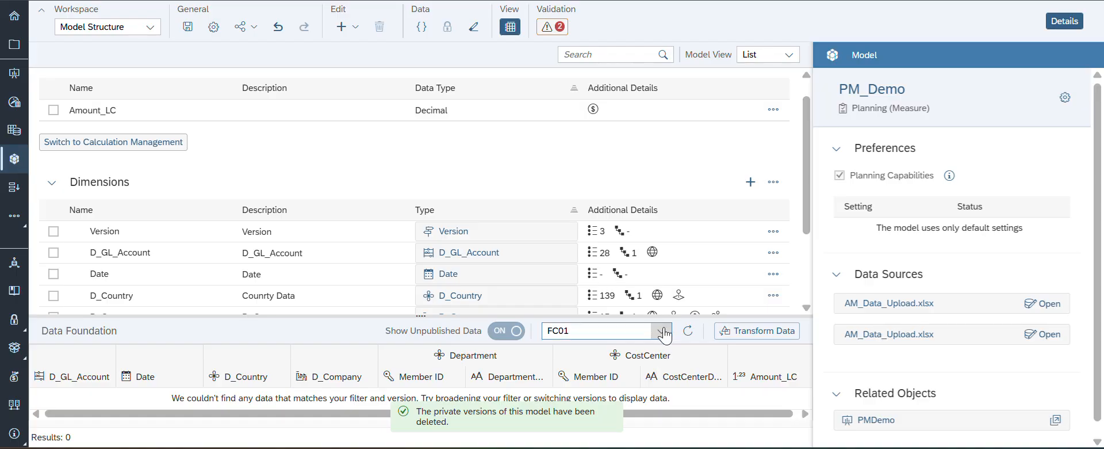
# - Refresh the Data Foundation and check its available versions, dismissing the spatial data warnings once the model is reloaded
pyautogui.click(687, 330)
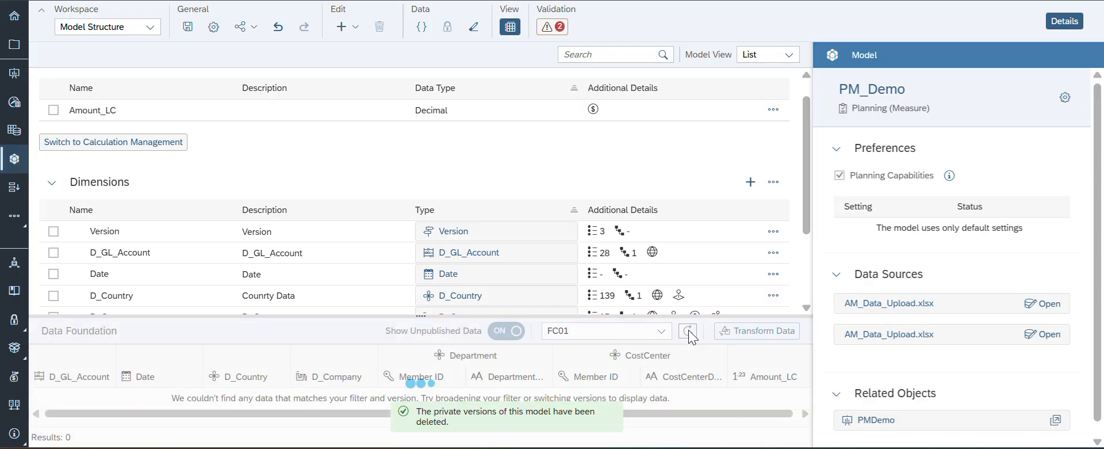
pyautogui.click(661, 331)
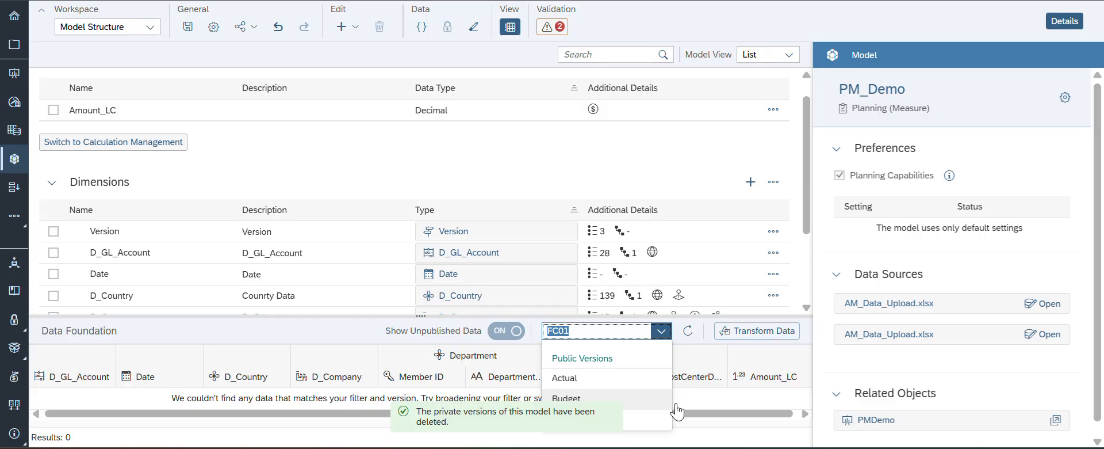
pyautogui.click(702, 413)
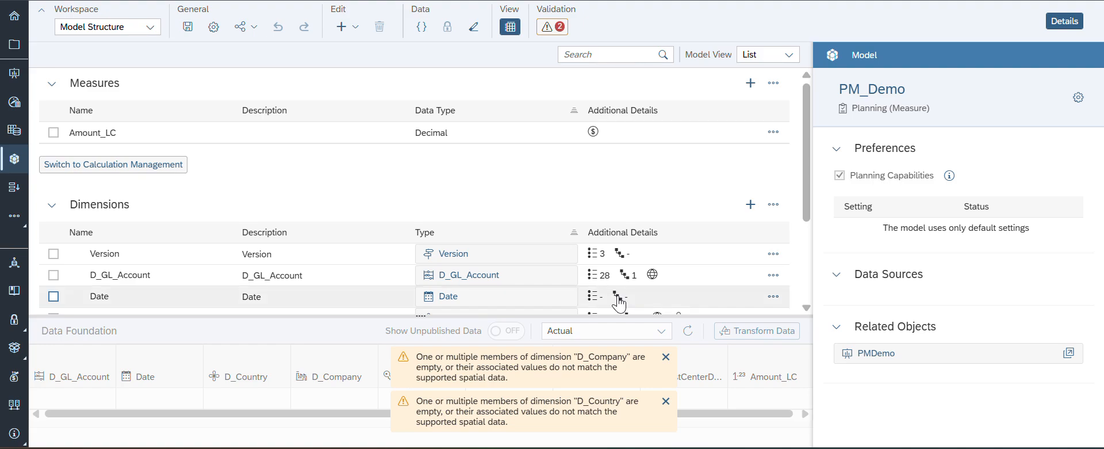
pyautogui.click(666, 357)
pyautogui.click(666, 402)
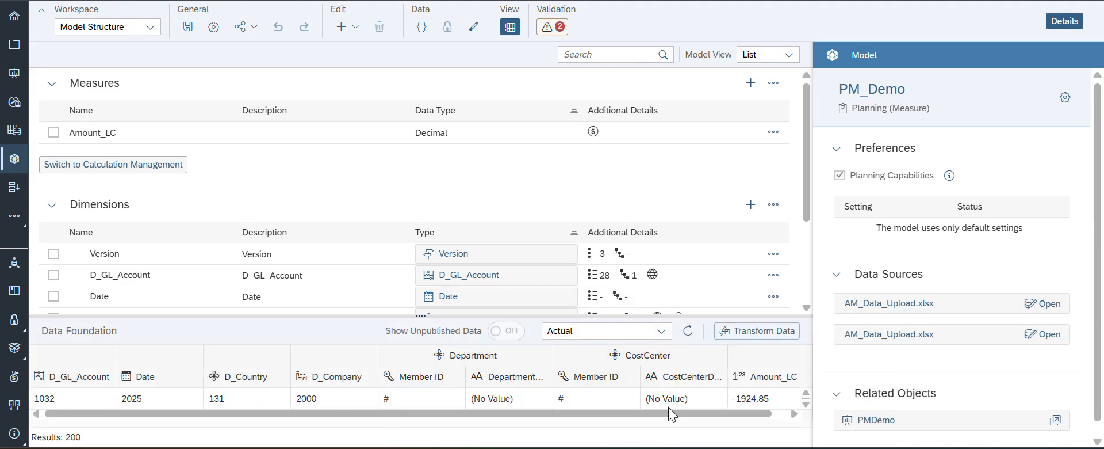
pyautogui.click(662, 331)
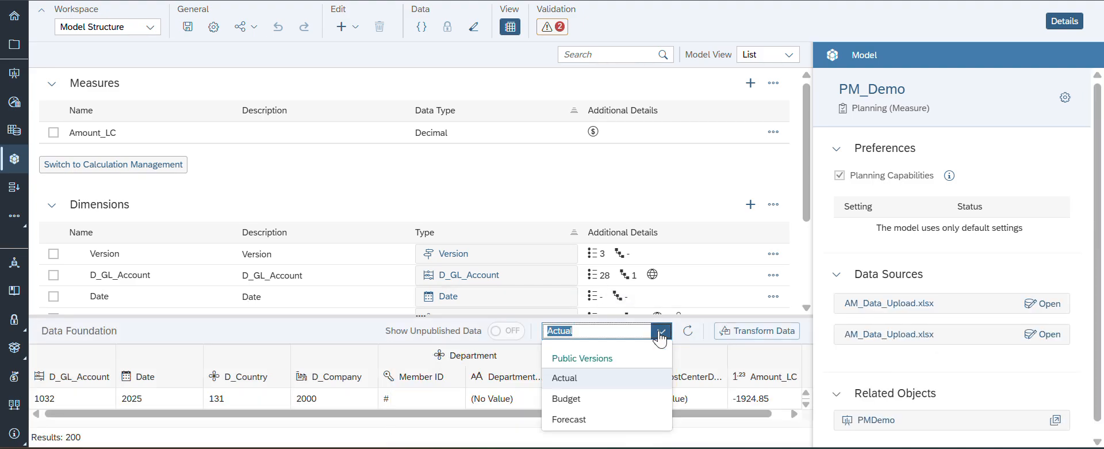
pyautogui.click(518, 175)
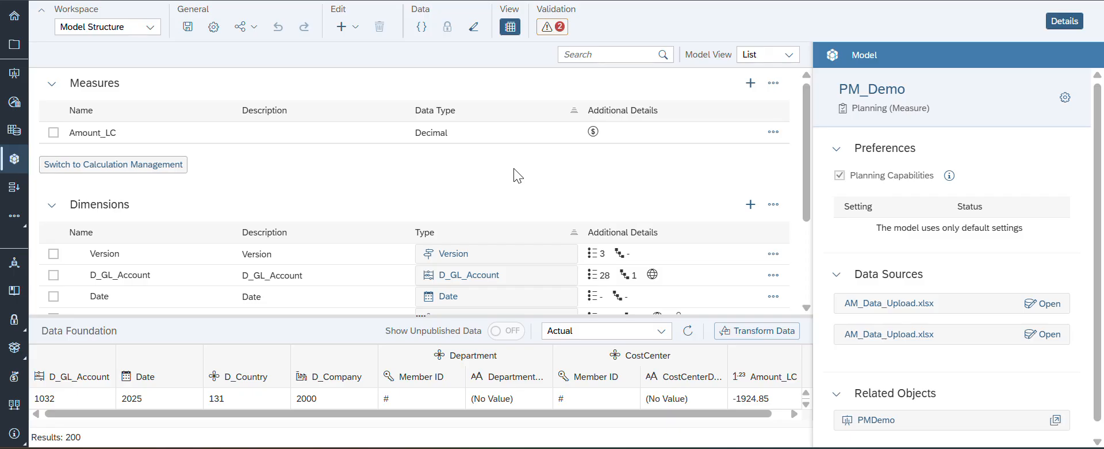